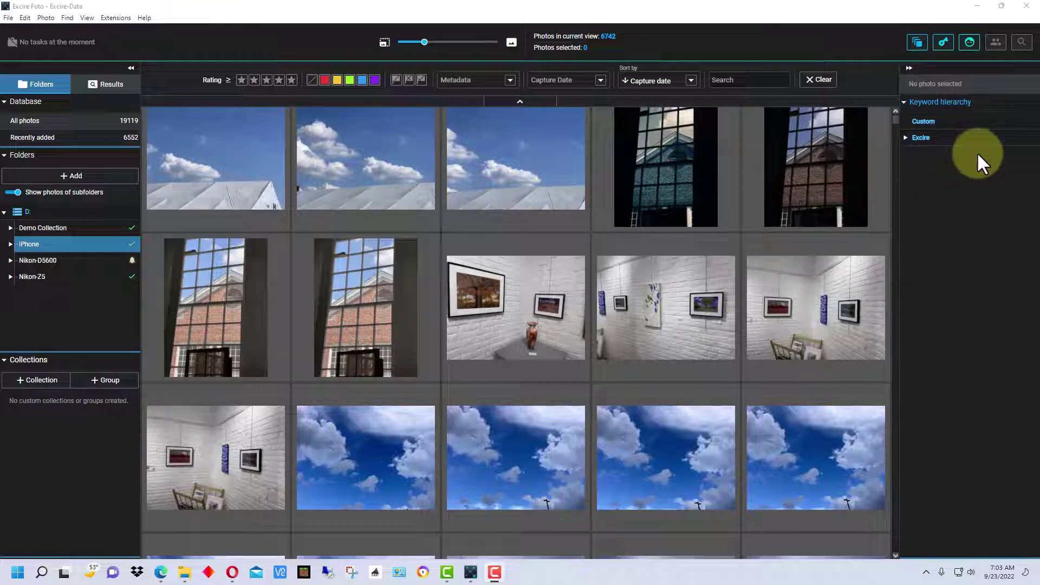
# In Find by Keyword, clear the previous keyword and pick Piano under Musical Instrument.
pyautogui.click(943, 42)
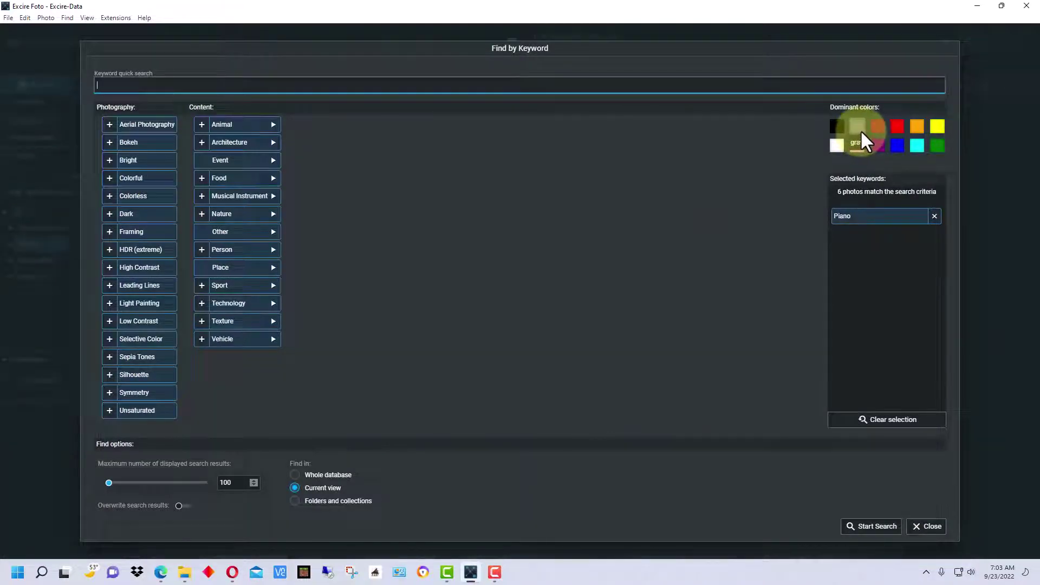
pyautogui.click(936, 214)
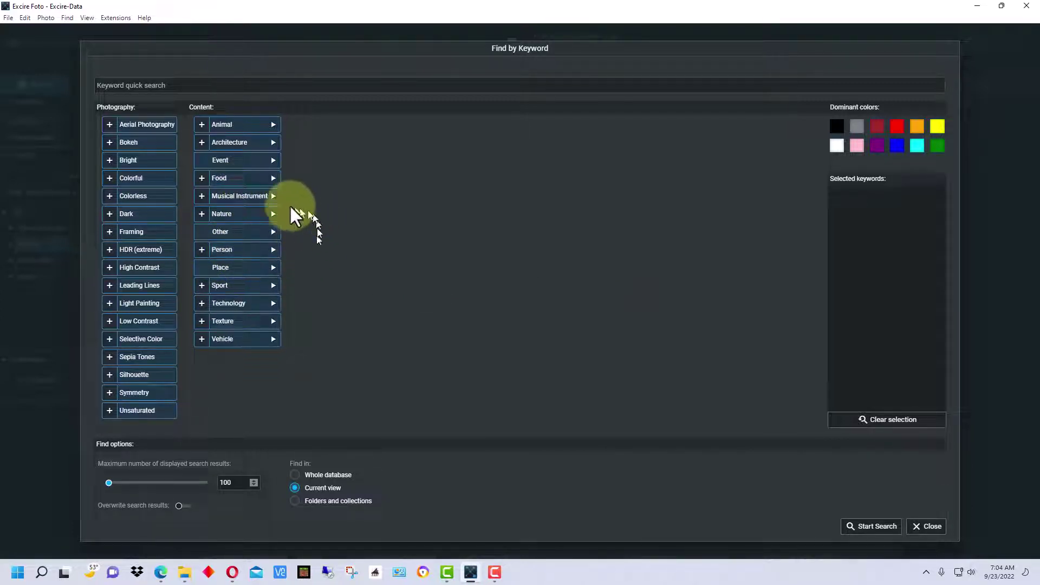
pyautogui.click(258, 197)
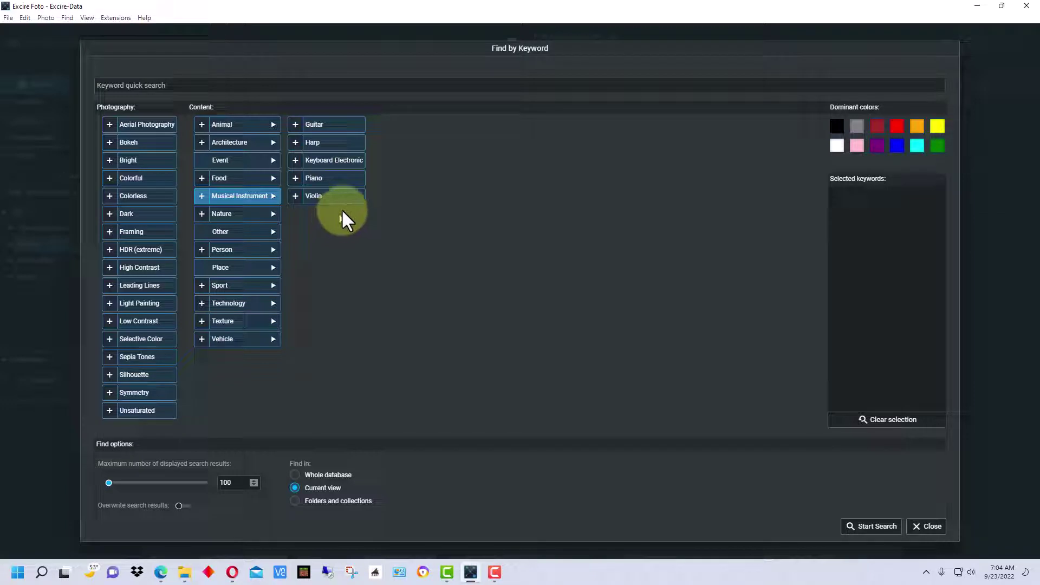
pyautogui.click(295, 179)
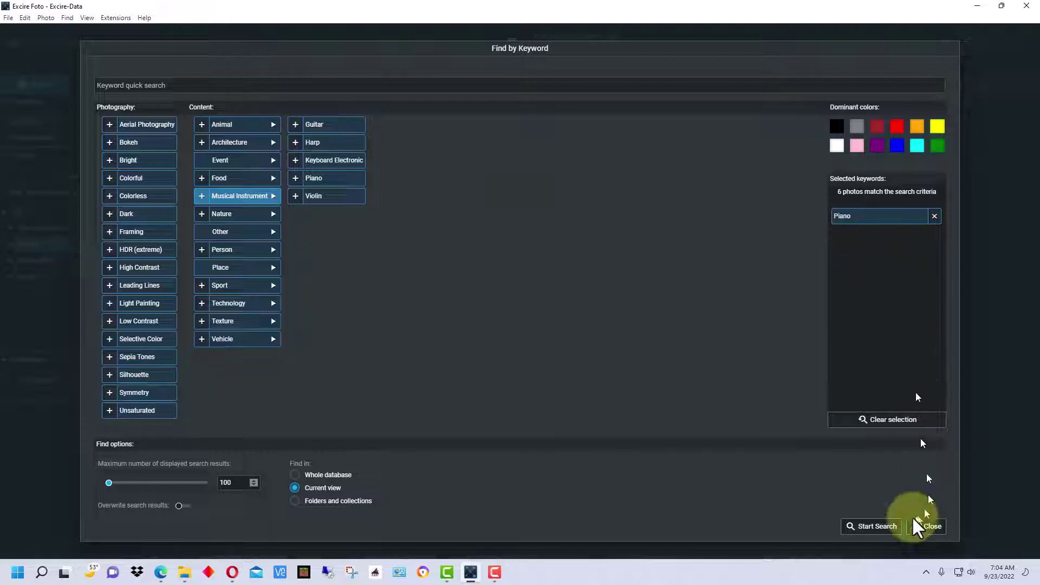
# Run the Piano keyword search and open the first result, IMG_1539, in the viewer.
pyautogui.click(885, 526)
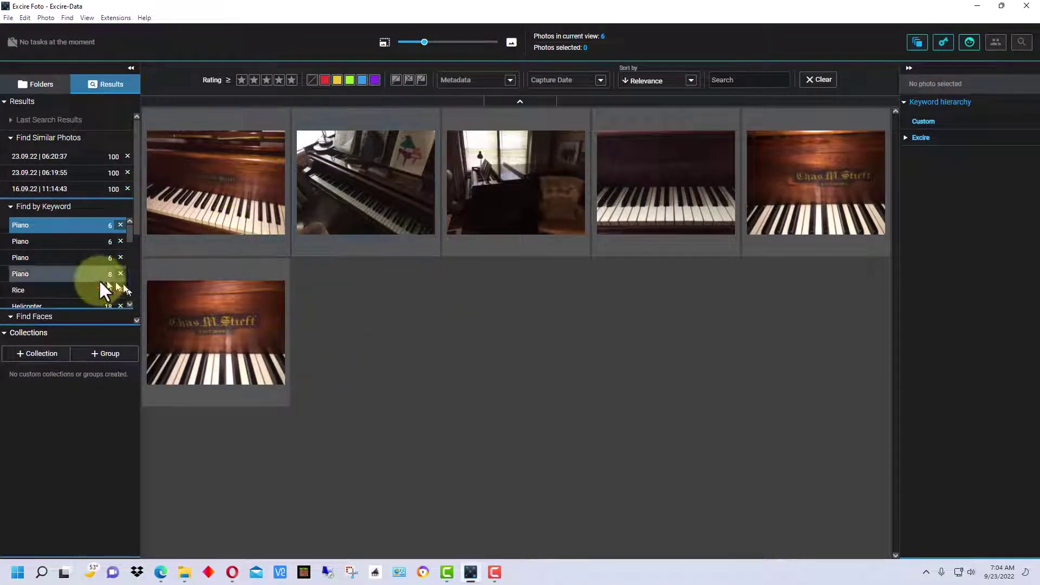
pyautogui.click(235, 181)
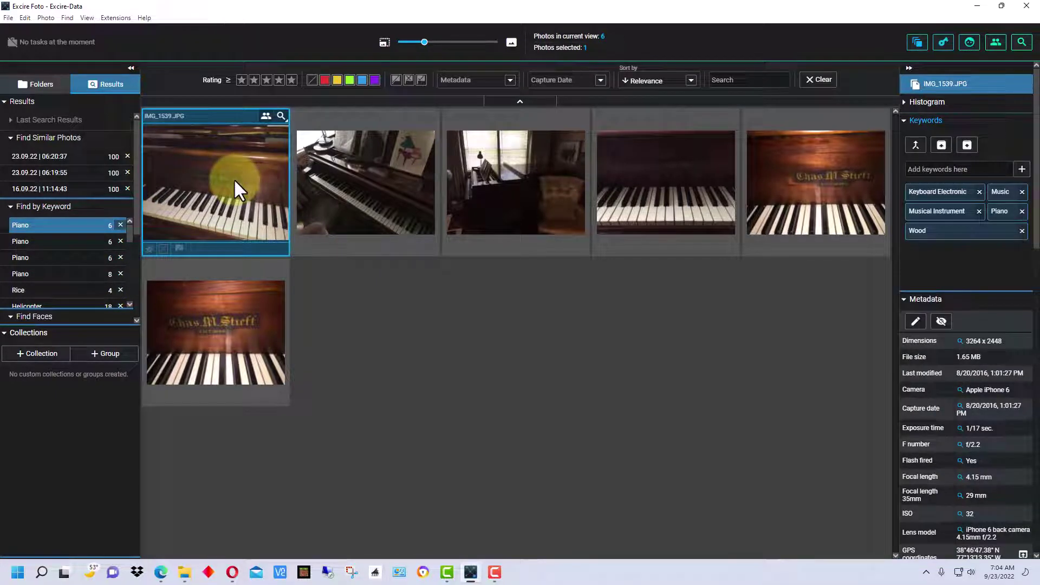
pyautogui.doubleClick(235, 181)
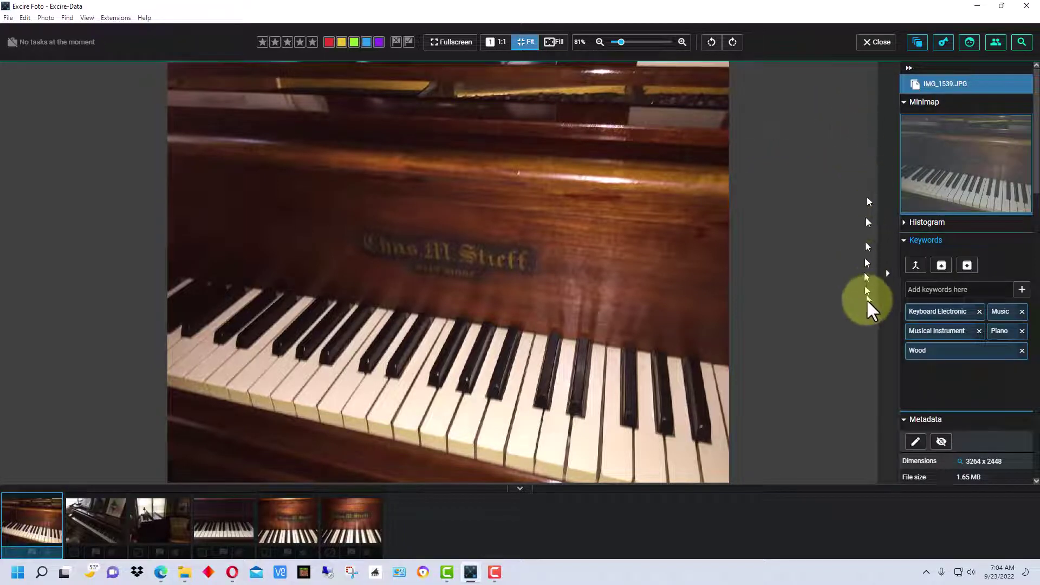
# Collapse the Metadata section to show the keyword list and select Keyboard Electronic.
pyautogui.click(927, 422)
pyautogui.scroll(-3, 944, 415)
pyautogui.click(912, 256)
pyautogui.click(912, 256)
pyautogui.scroll(3, 928, 269)
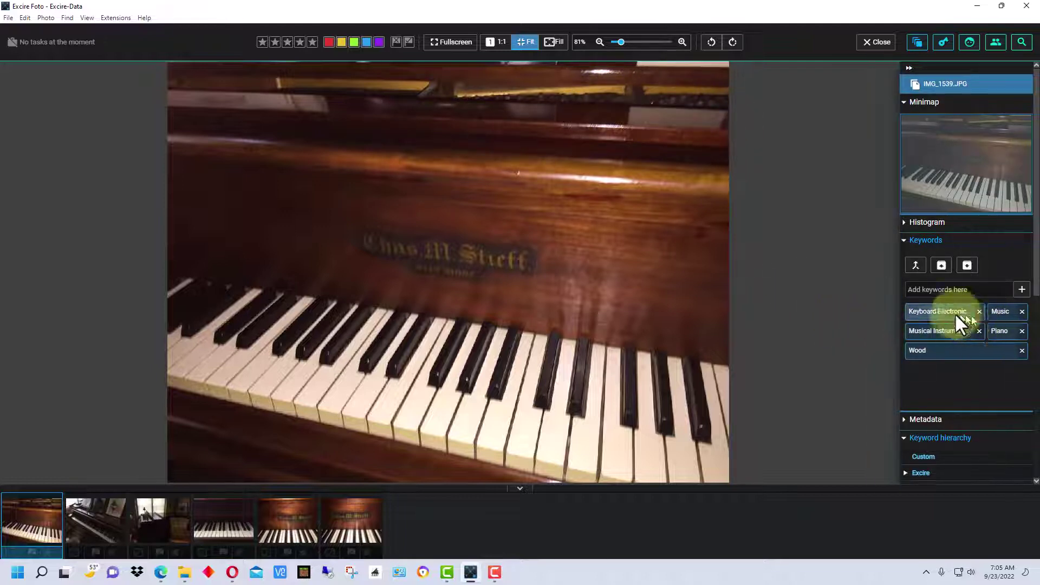
pyautogui.click(930, 313)
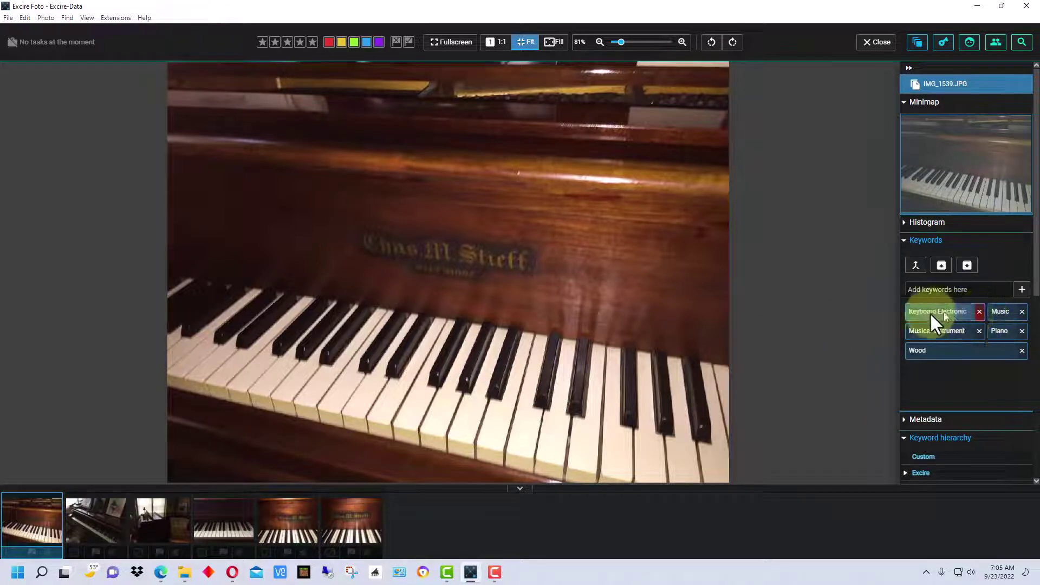
# Remove Keyboard Electronic from IMG_1539 and add the keyword 'keyboard' instead.
pyautogui.click(980, 313)
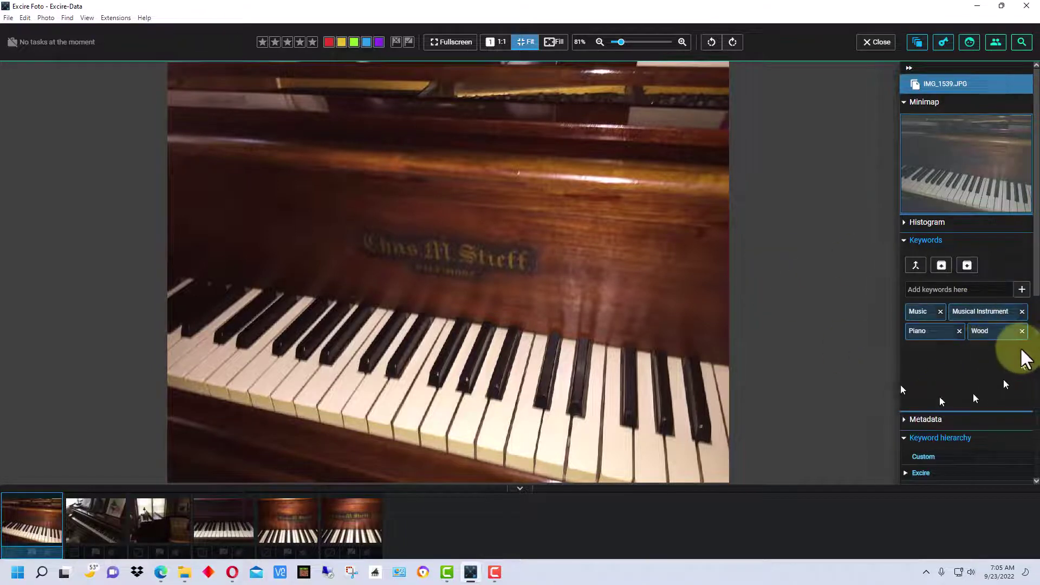
pyautogui.click(930, 290)
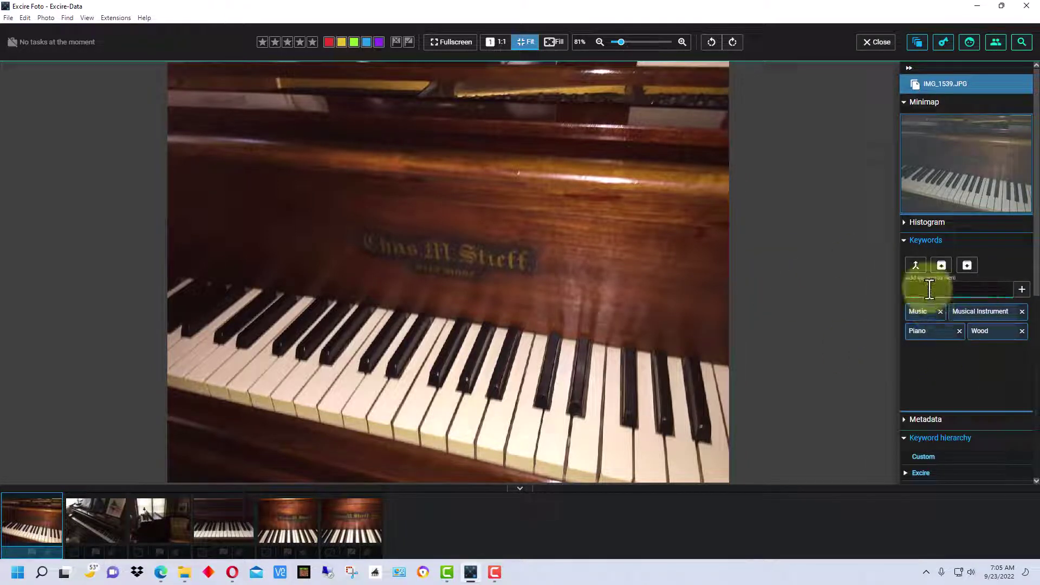
pyautogui.write('key')
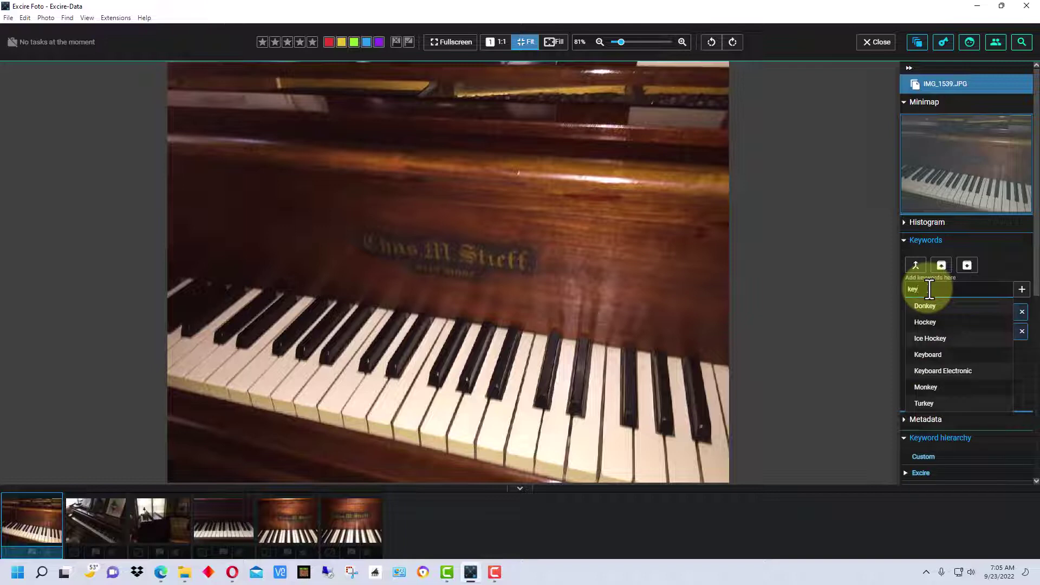
pyautogui.write('wo')
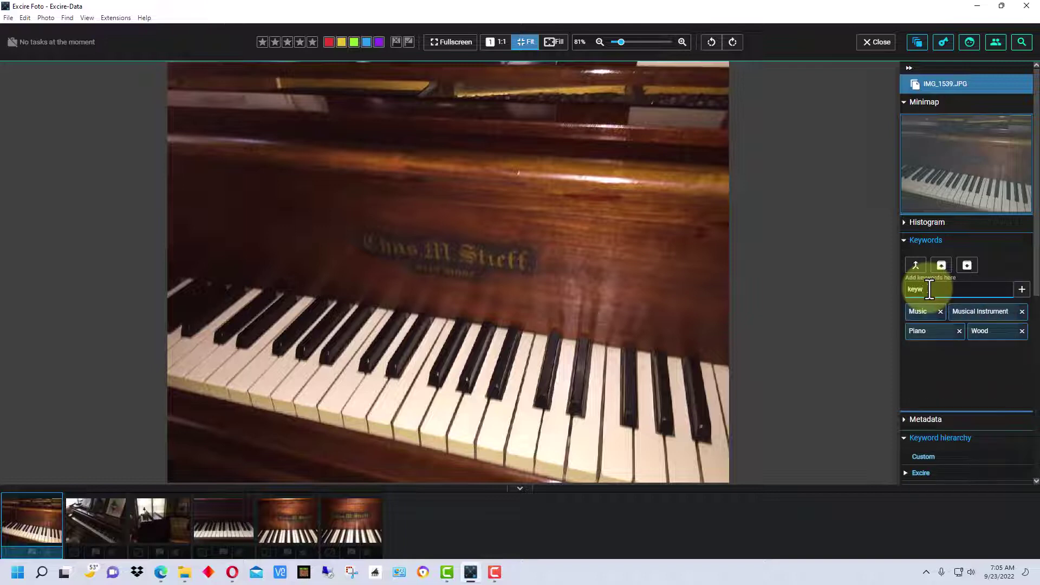
pyautogui.press('BackSpace')
pyautogui.write('boa')
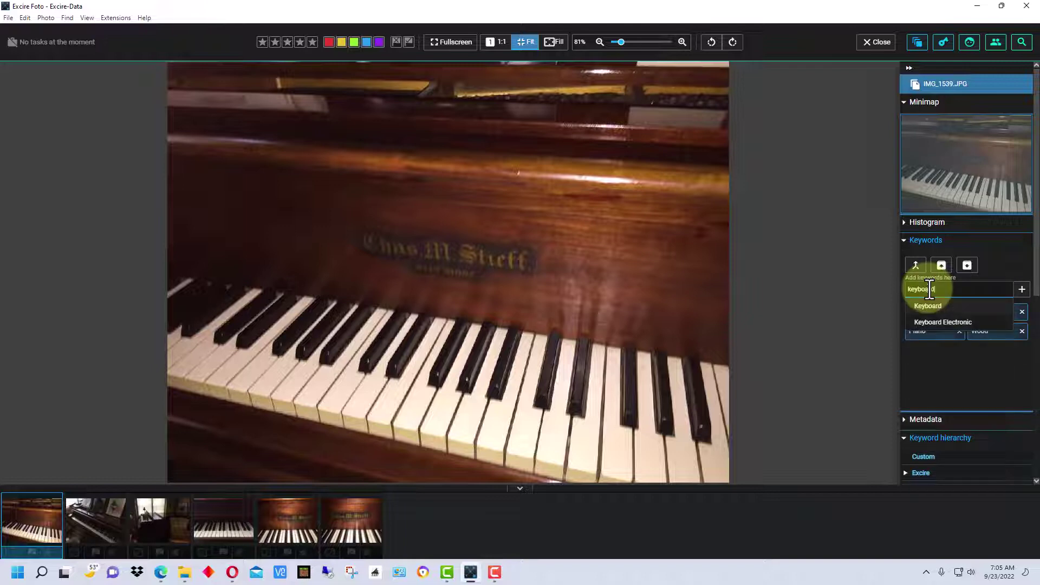
pyautogui.write('rd')
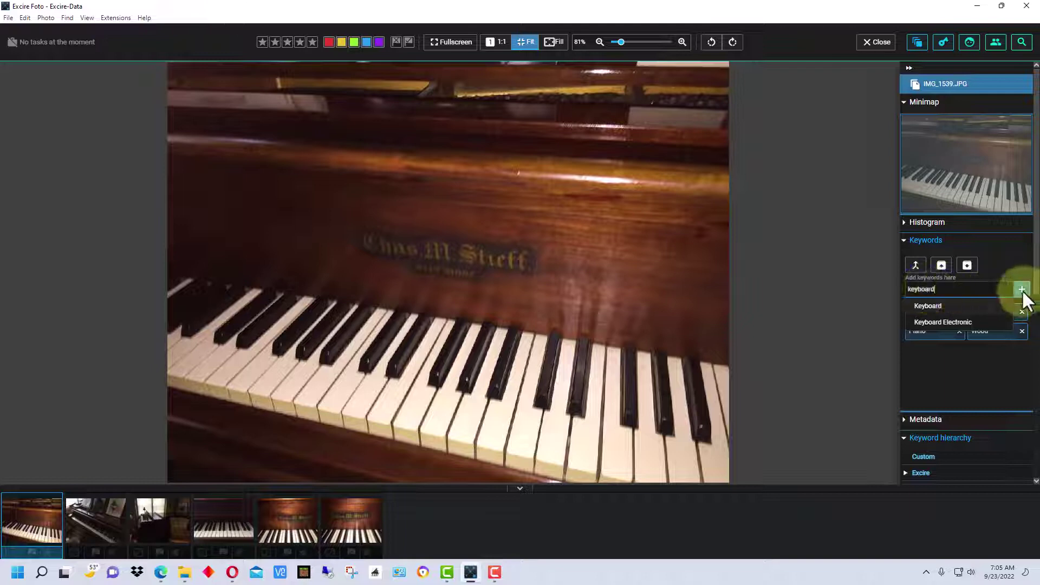
pyautogui.click(1022, 289)
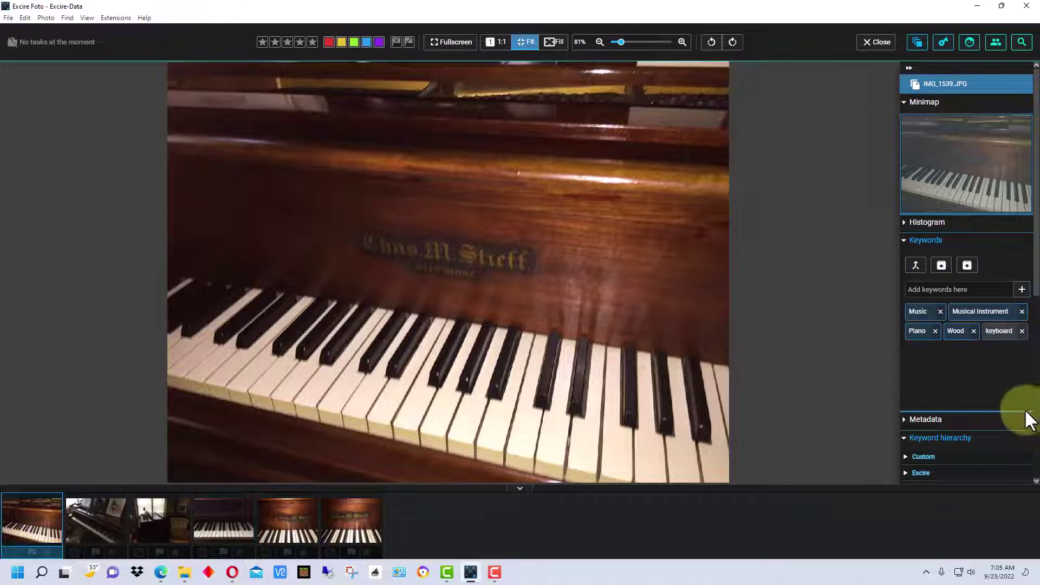
pyautogui.click(1023, 332)
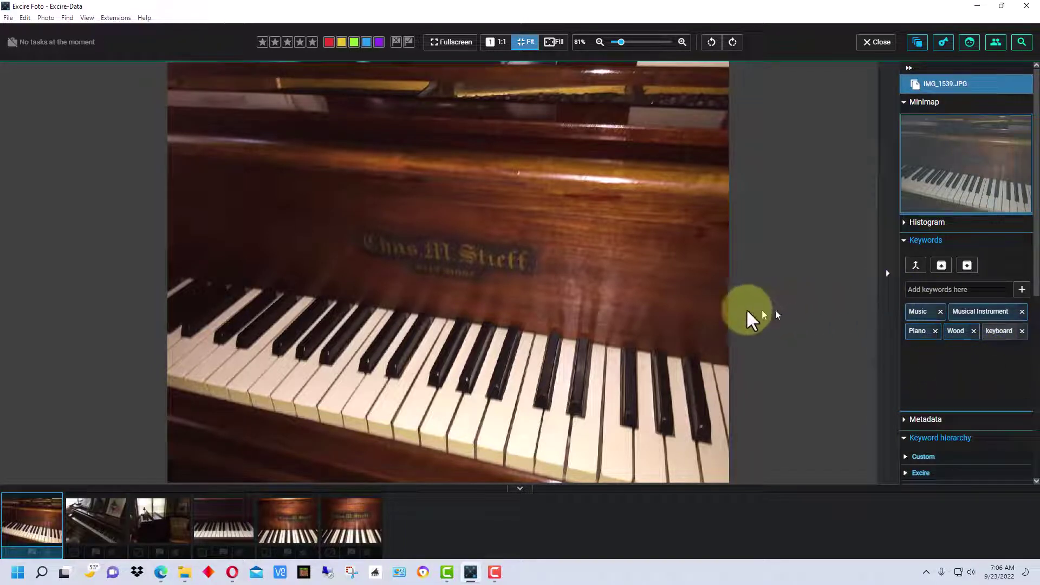
# Close the photo viewer to return to the six piano results and show the Folders panel.
pyautogui.rightClick(584, 250)
pyautogui.moveTo(602, 260)
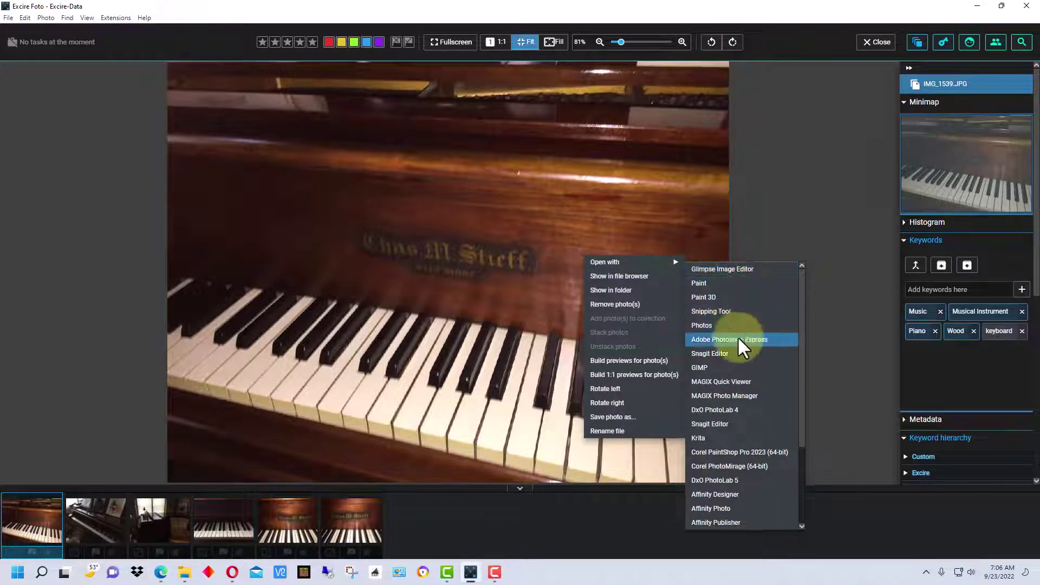
pyautogui.click(792, 214)
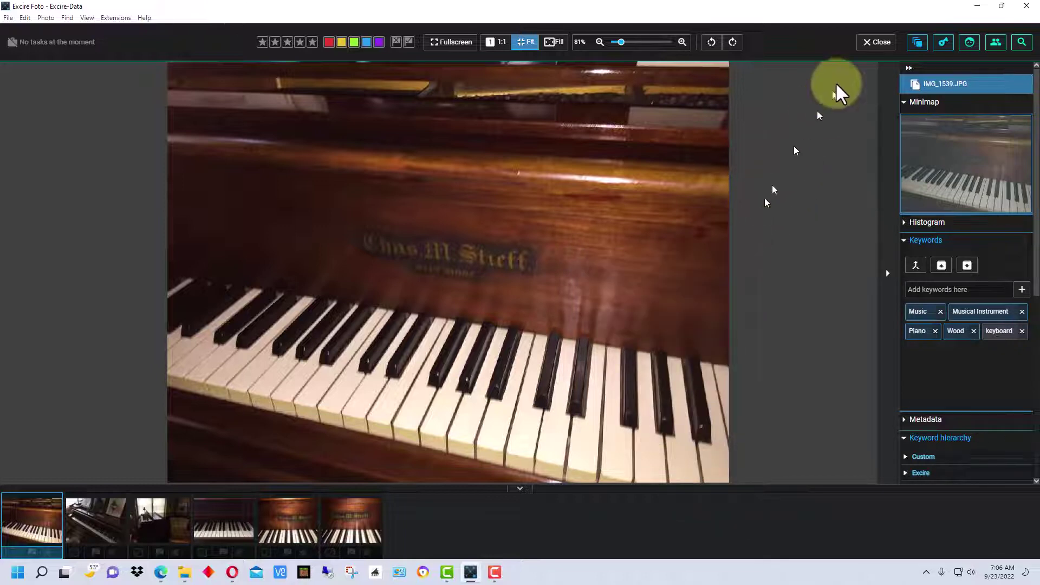
pyautogui.click(877, 42)
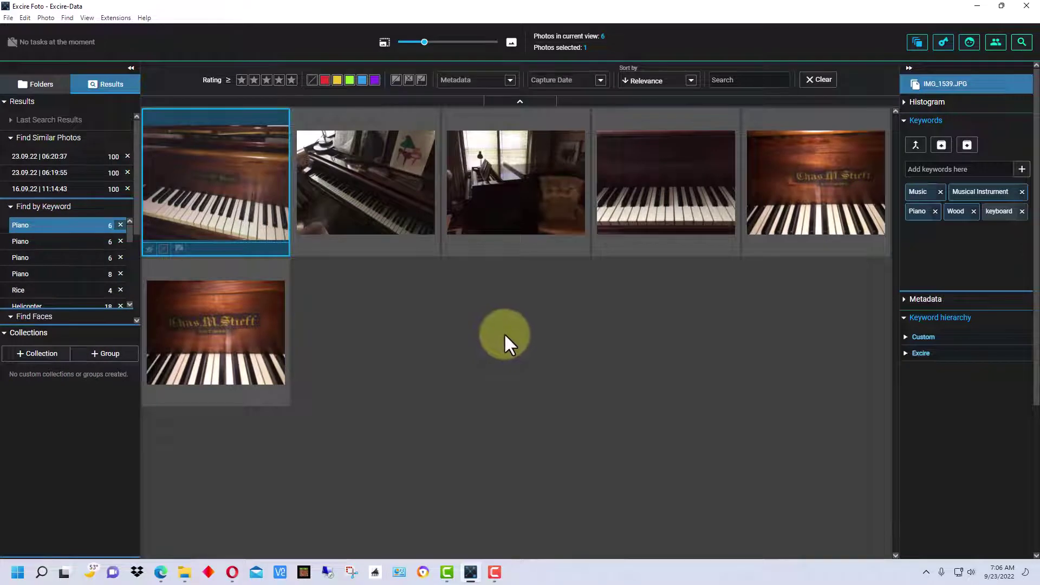
pyautogui.click(39, 85)
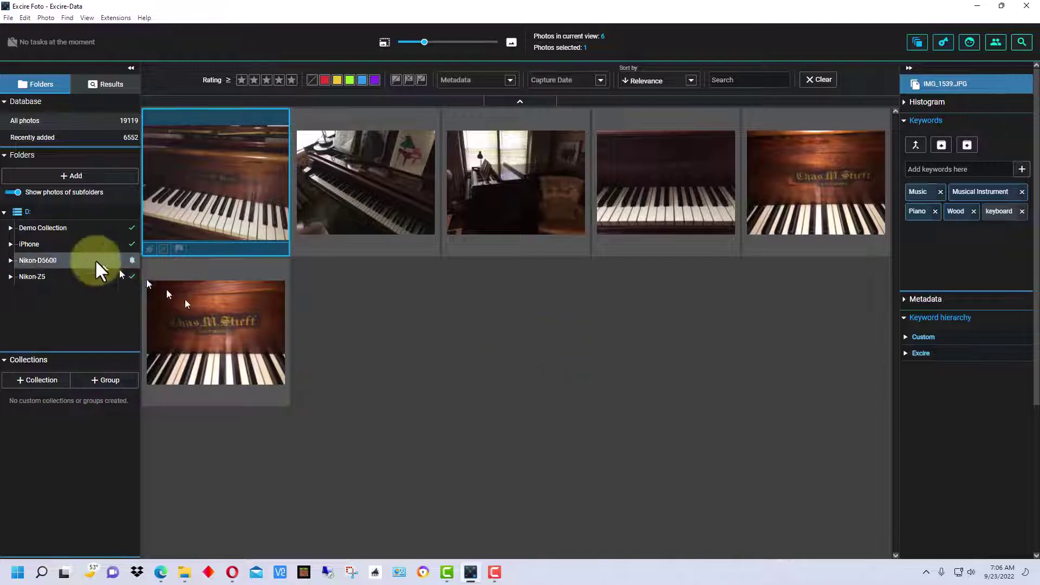
pyautogui.click(80, 229)
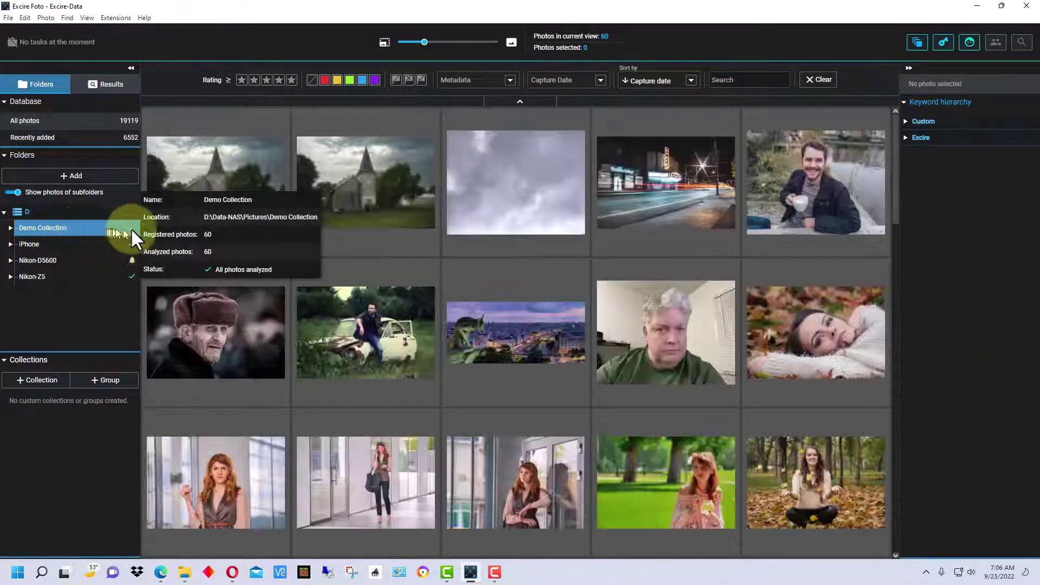
pyautogui.scroll(-5, 764, 242)
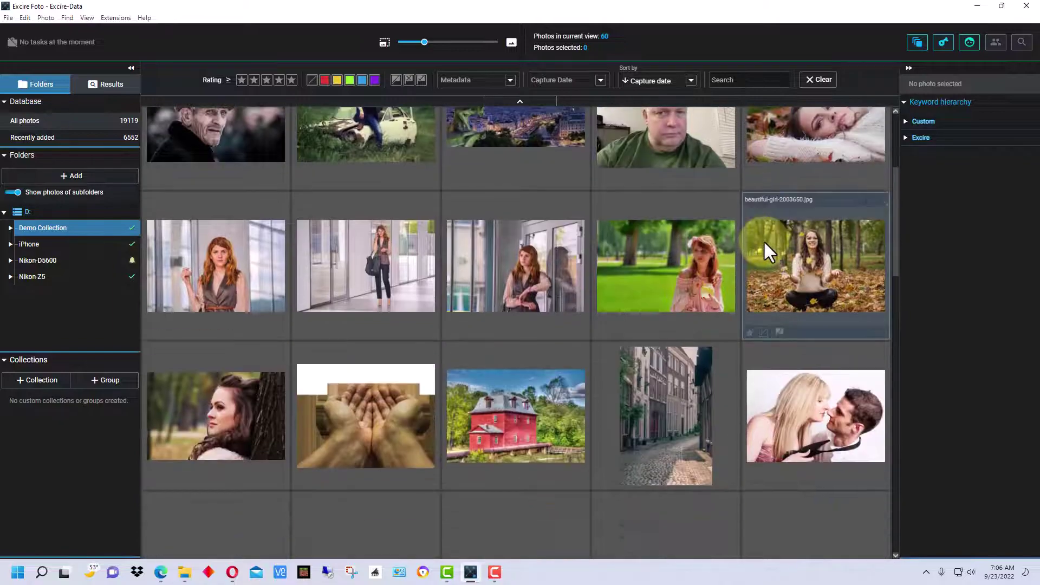
pyautogui.scroll(-5, 763, 239)
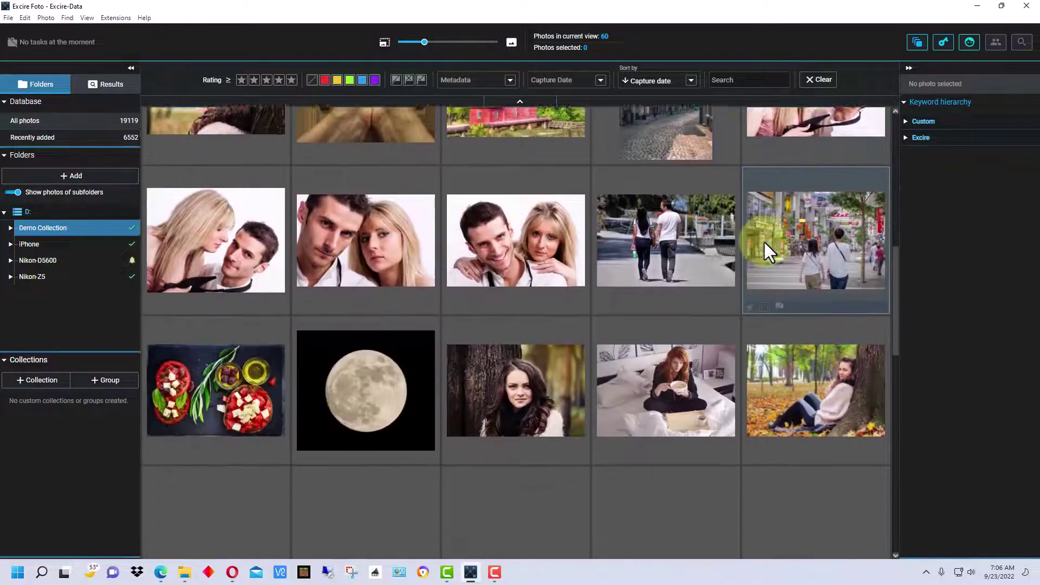
pyautogui.scroll(10, 764, 242)
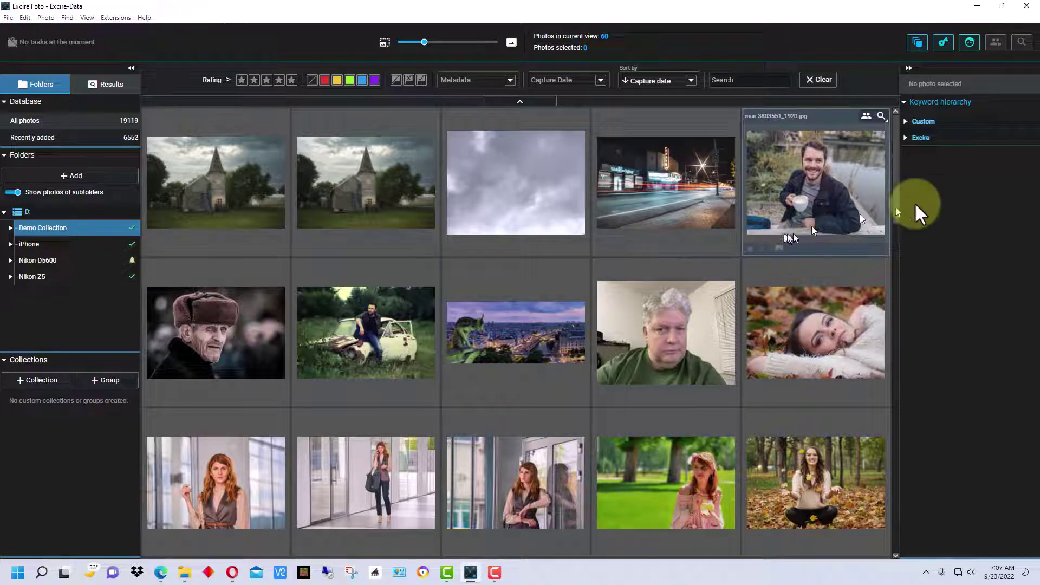
# Run a Find faces search with 'Any' faces, returning 28 photos.
pyautogui.click(971, 40)
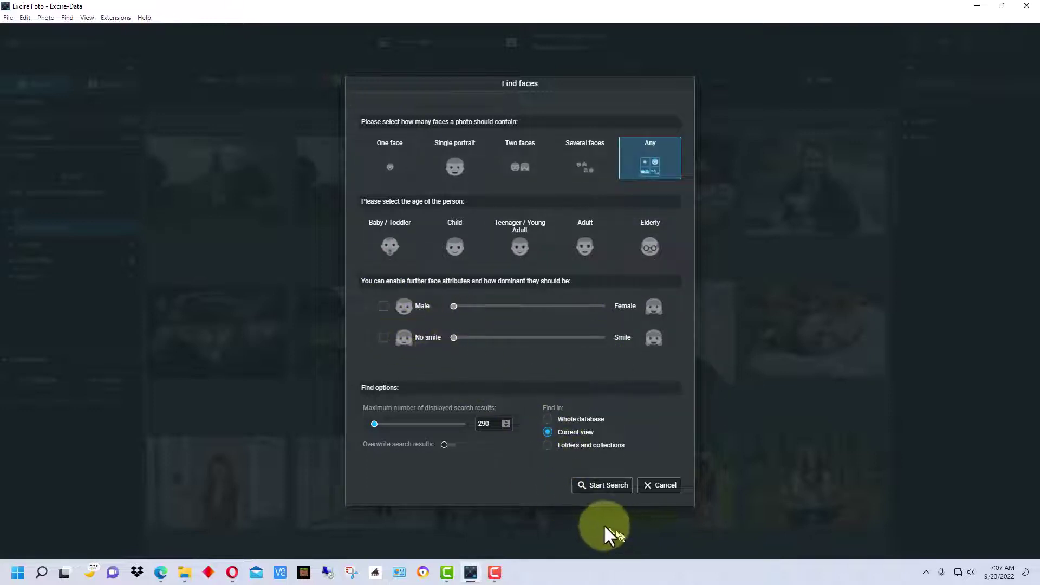
pyautogui.click(604, 485)
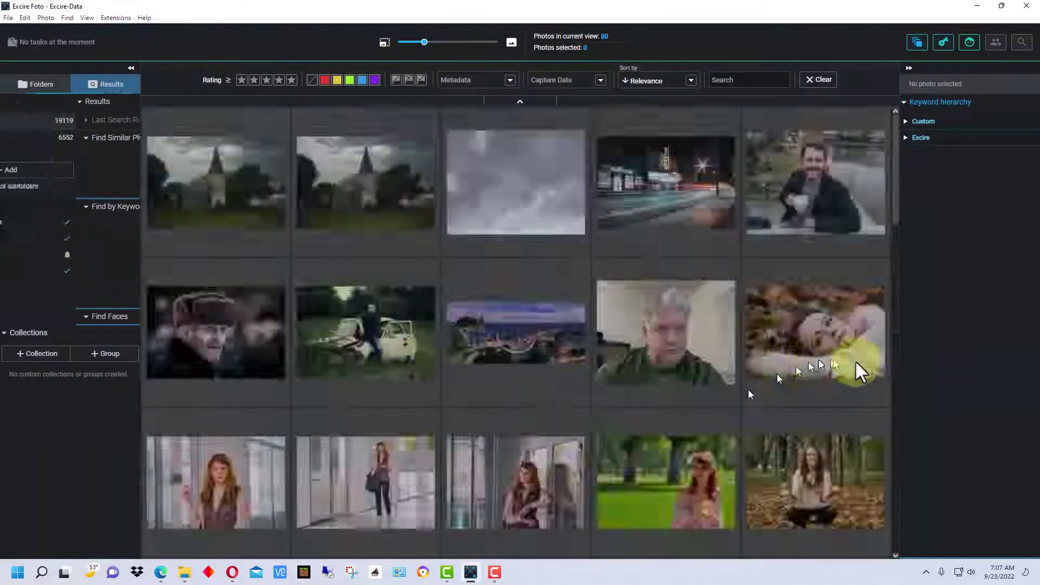
pyautogui.scroll(-5, 843, 328)
pyautogui.scroll(5, 843, 328)
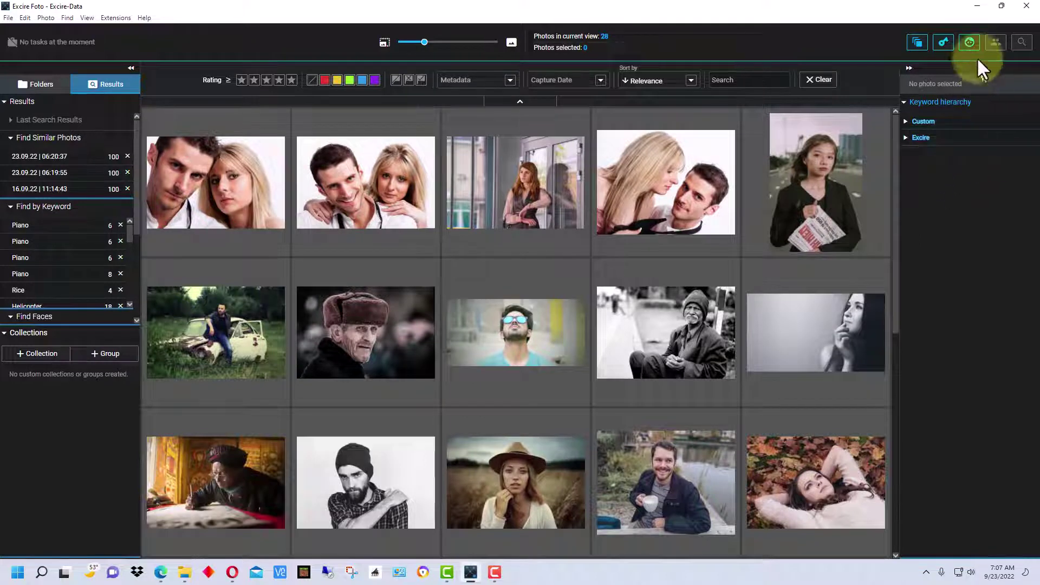
# Select Demo Collection and run a face search limited to the Male attribute.
pyautogui.click(36, 88)
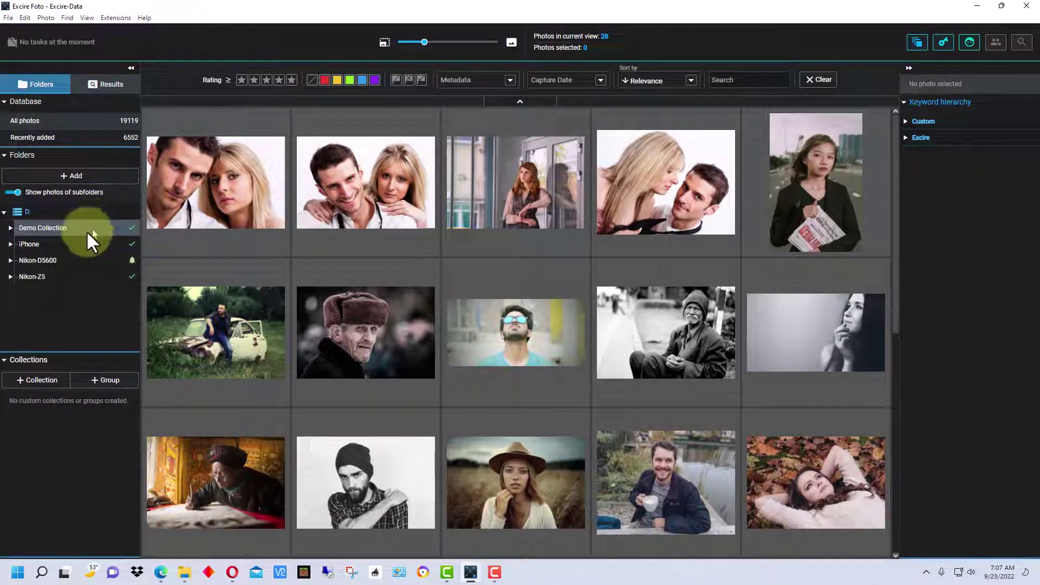
pyautogui.click(86, 229)
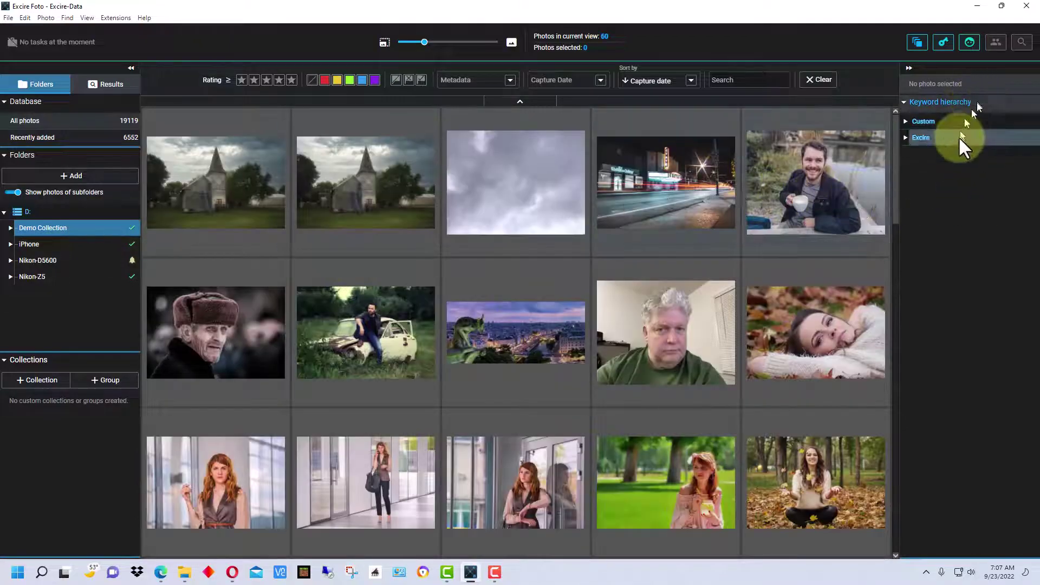
pyautogui.click(970, 42)
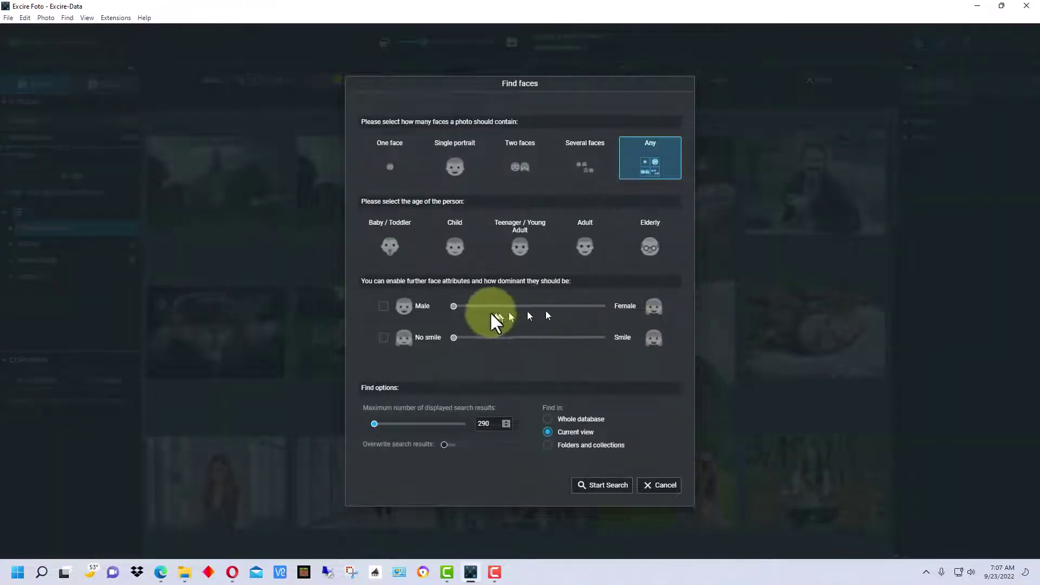
pyautogui.click(408, 307)
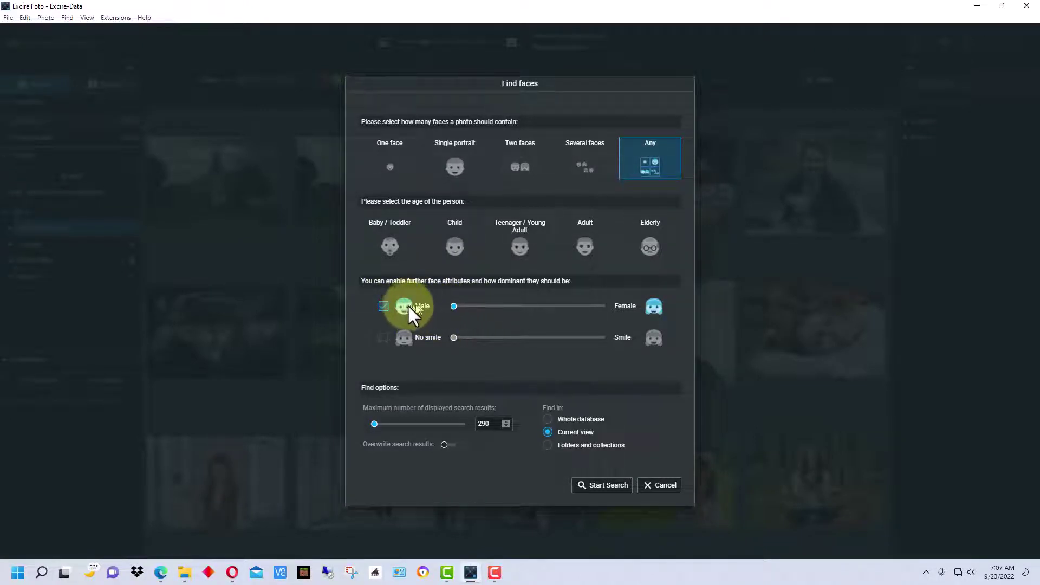
pyautogui.click(605, 484)
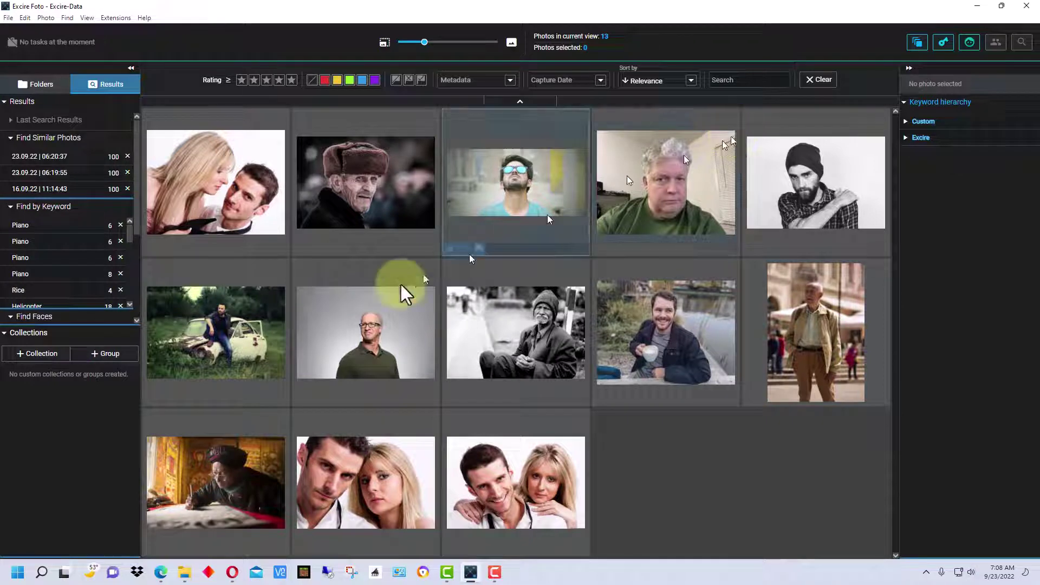
# Reselect all 60 Demo Collection photos and drag the face search gender slider to Female.
pyautogui.click(46, 87)
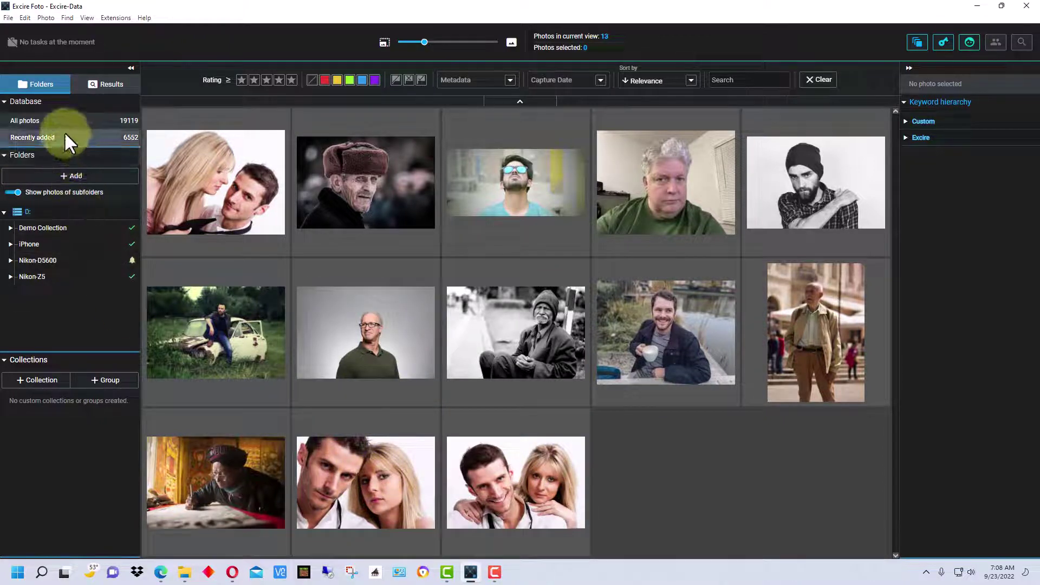
pyautogui.moveTo(64, 141)
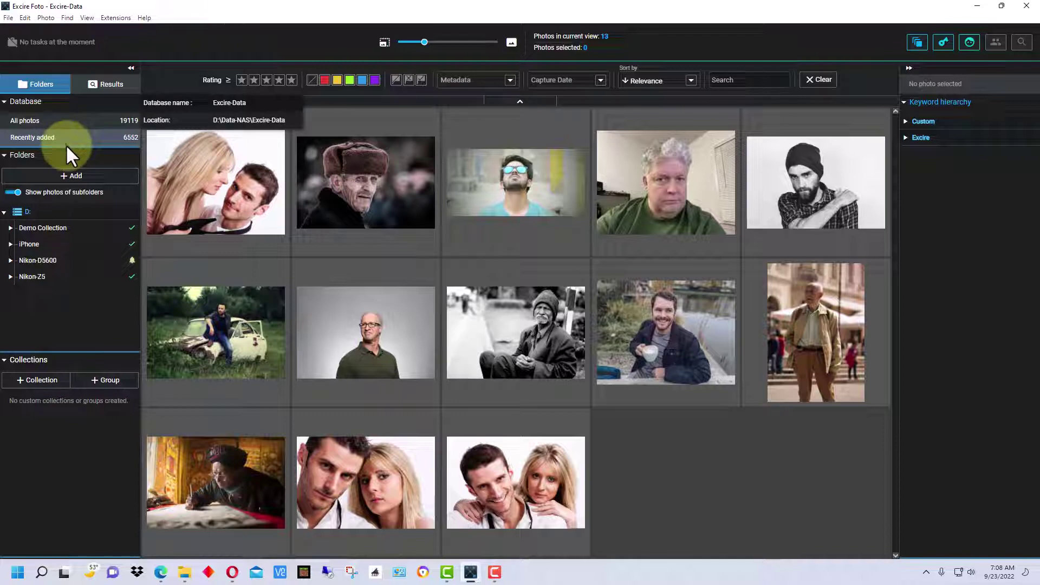
pyautogui.click(60, 228)
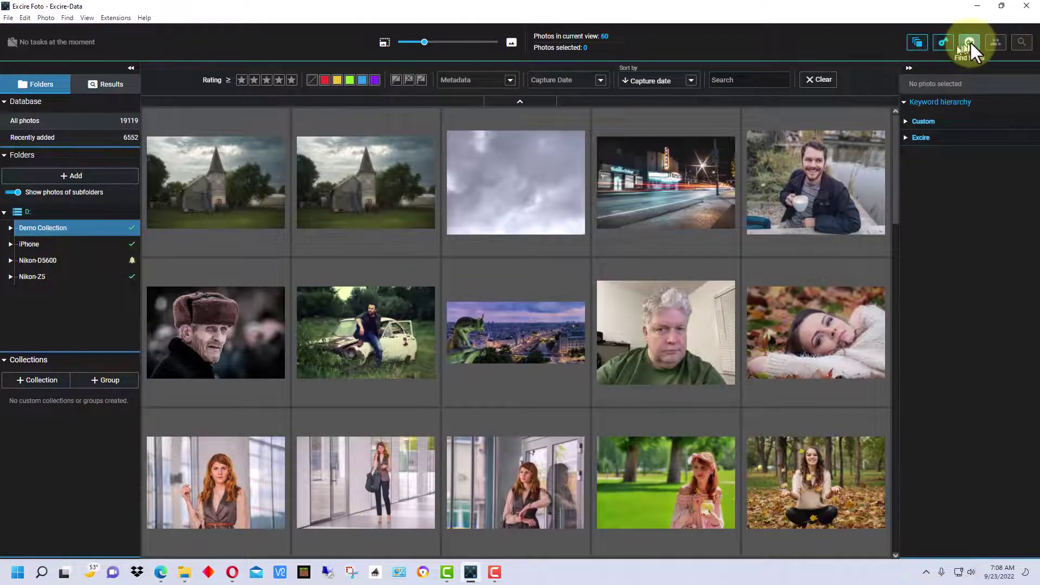
pyautogui.click(969, 41)
pyautogui.moveTo(576, 302); pyautogui.dragTo(623, 310)
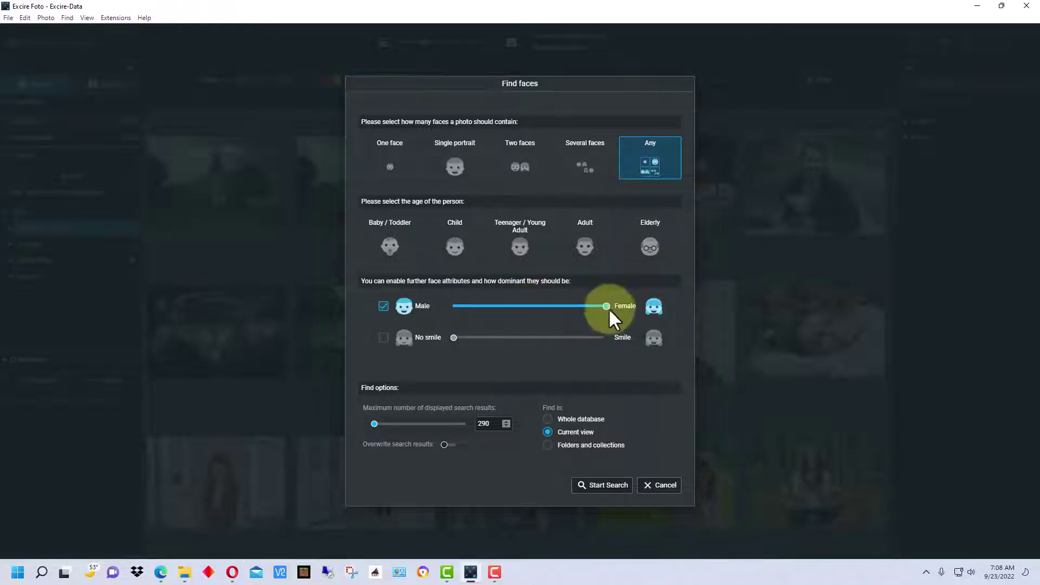
# Run the face search with the gender slider set fully to Female, yielding 17 photos.
pyautogui.moveTo(609, 308); pyautogui.dragTo(447, 305)
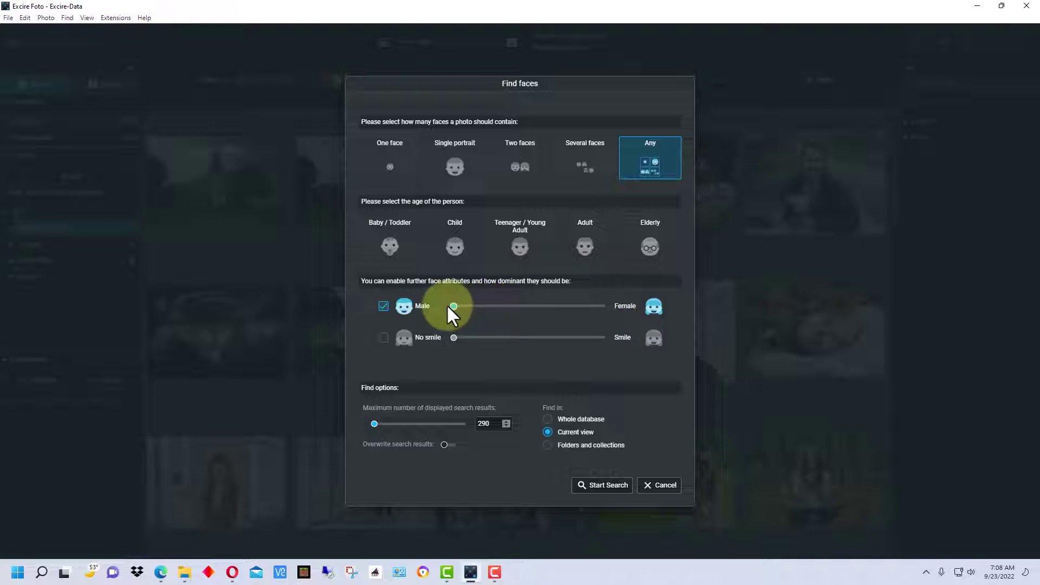
pyautogui.moveTo(447, 306); pyautogui.dragTo(661, 308)
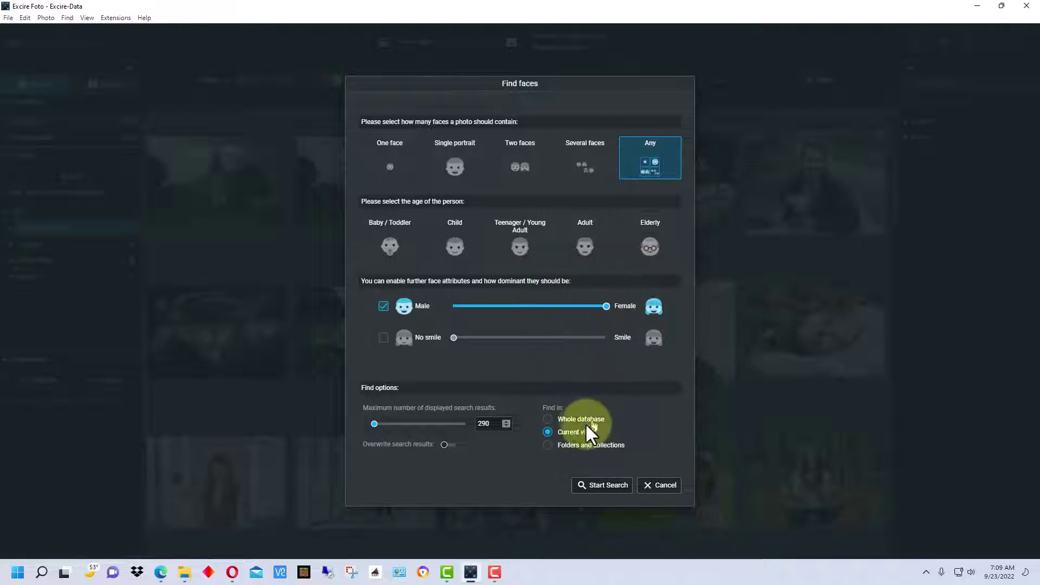
pyautogui.click(603, 486)
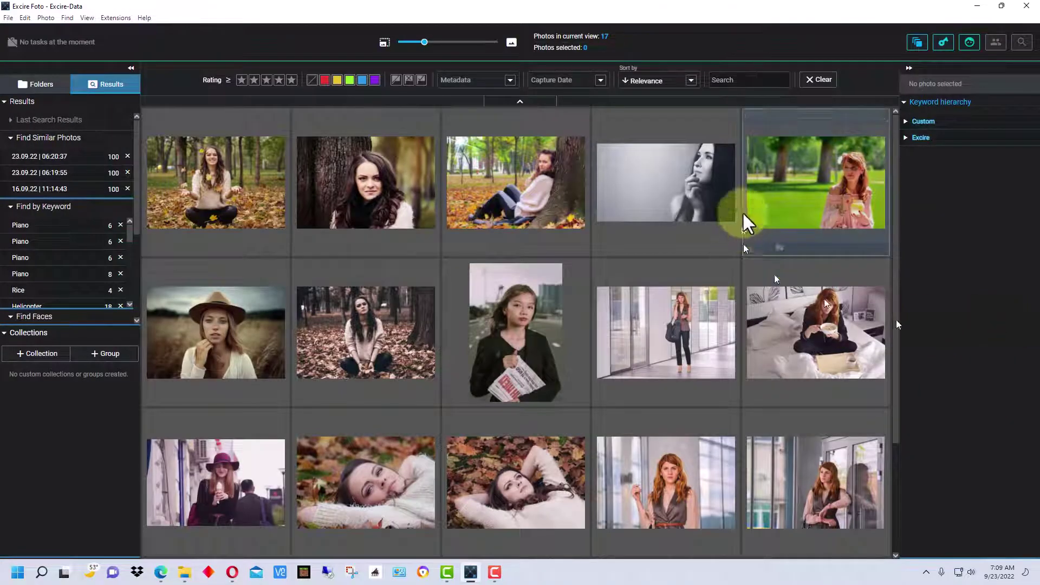
# Rerun the female face search restricted to One face, leaving 14 photos.
pyautogui.scroll(-3, 758, 288)
pyautogui.scroll(3, 759, 291)
pyautogui.scroll(-3, 759, 290)
pyautogui.scroll(5, 765, 364)
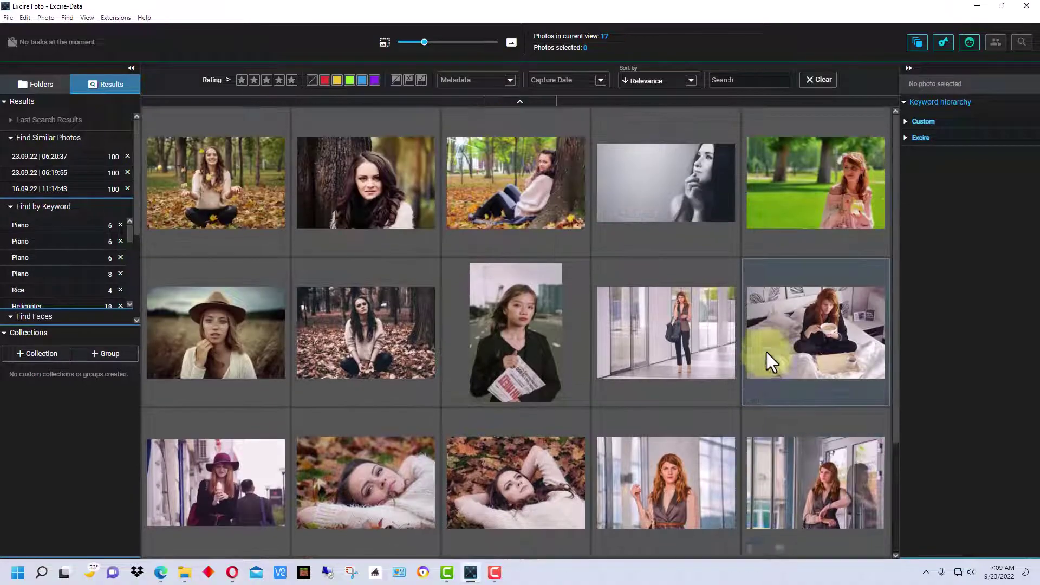
pyautogui.click(943, 43)
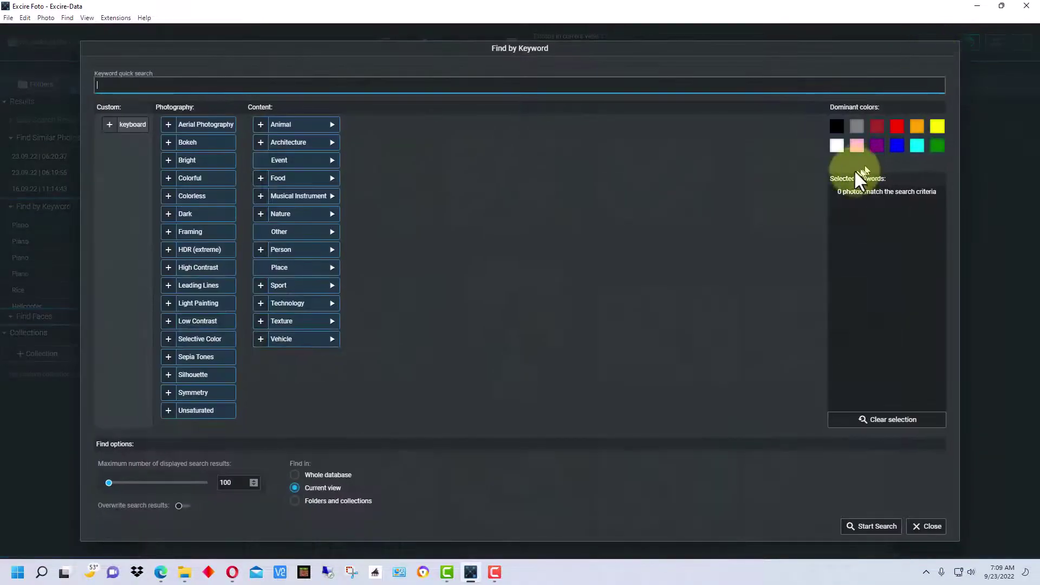
pyautogui.click(993, 158)
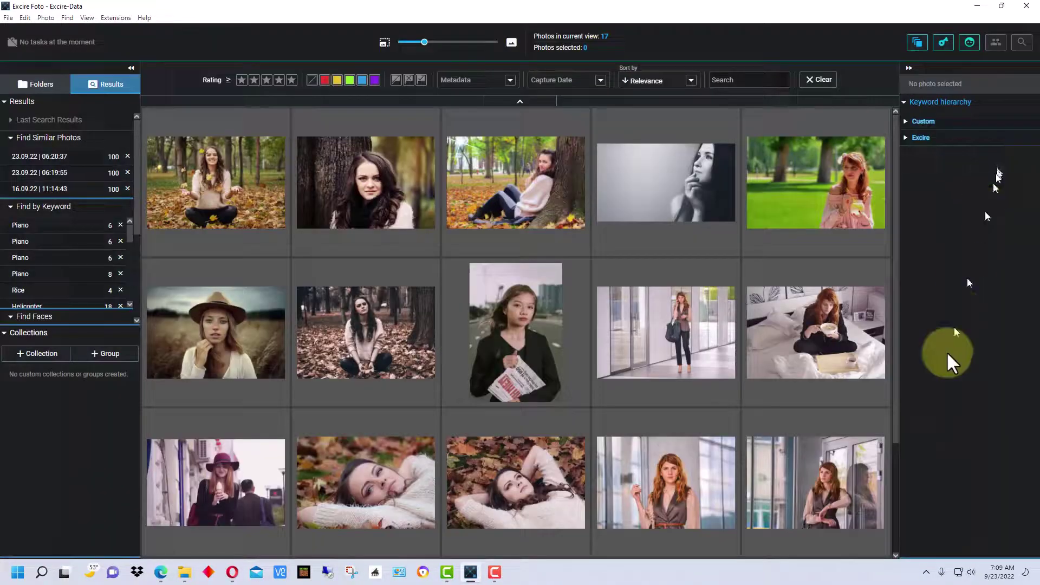
pyautogui.click(970, 44)
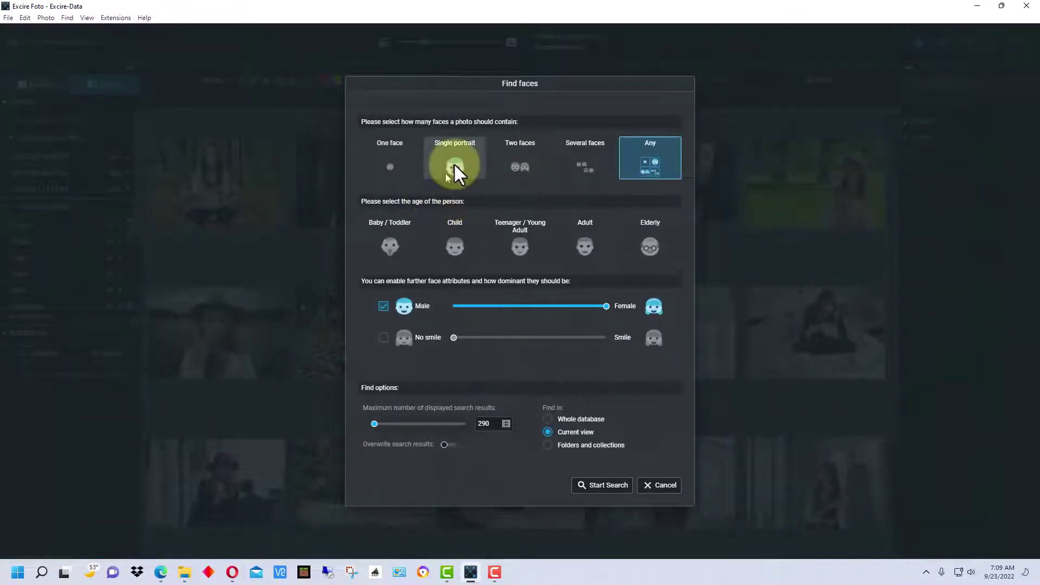
pyautogui.click(399, 167)
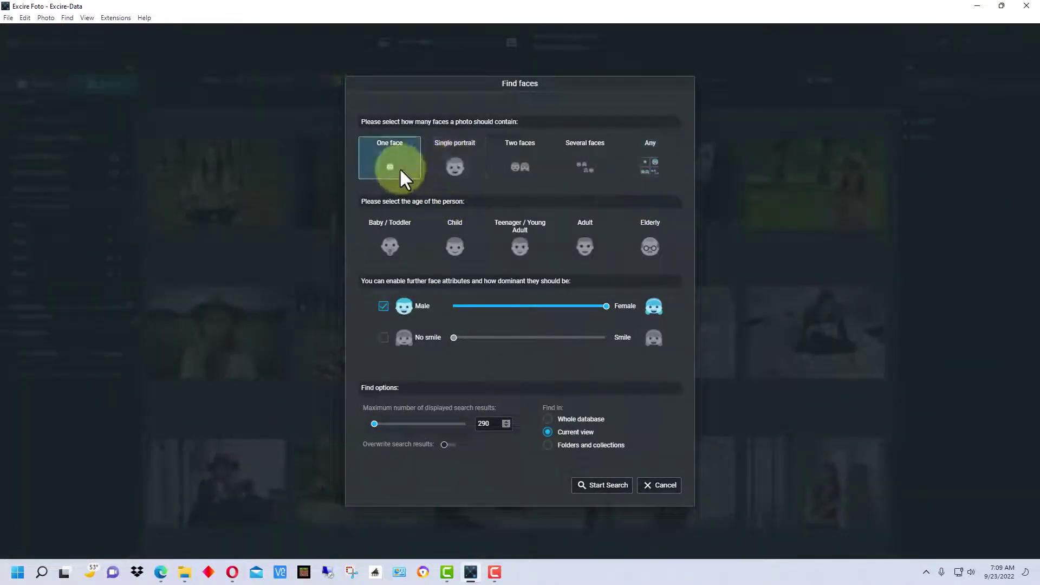
pyautogui.click(617, 483)
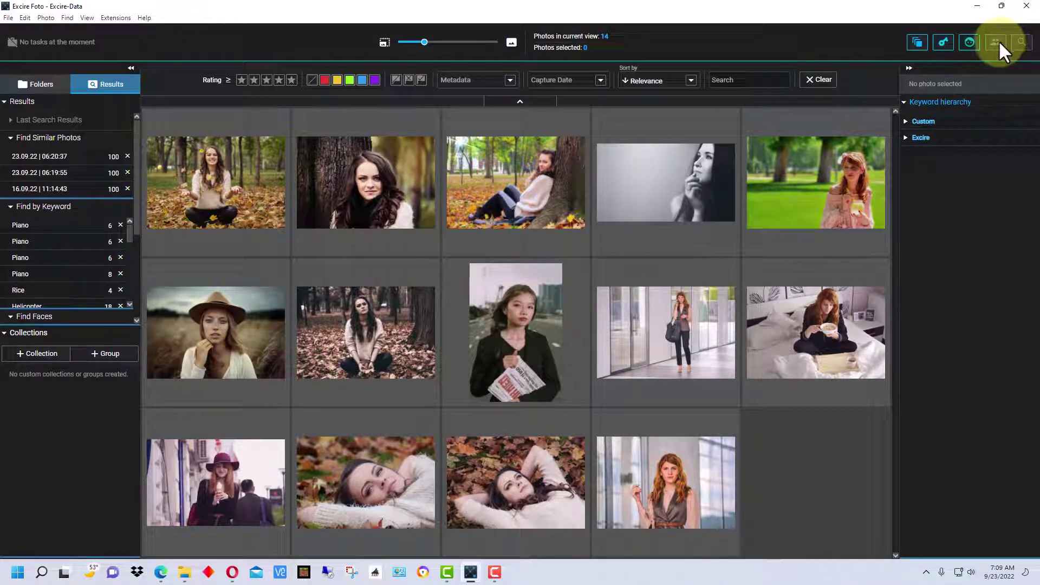
# Select autumn-2010387.jpg in Demo Collection and run Find people across the Whole database.
pyautogui.click(46, 88)
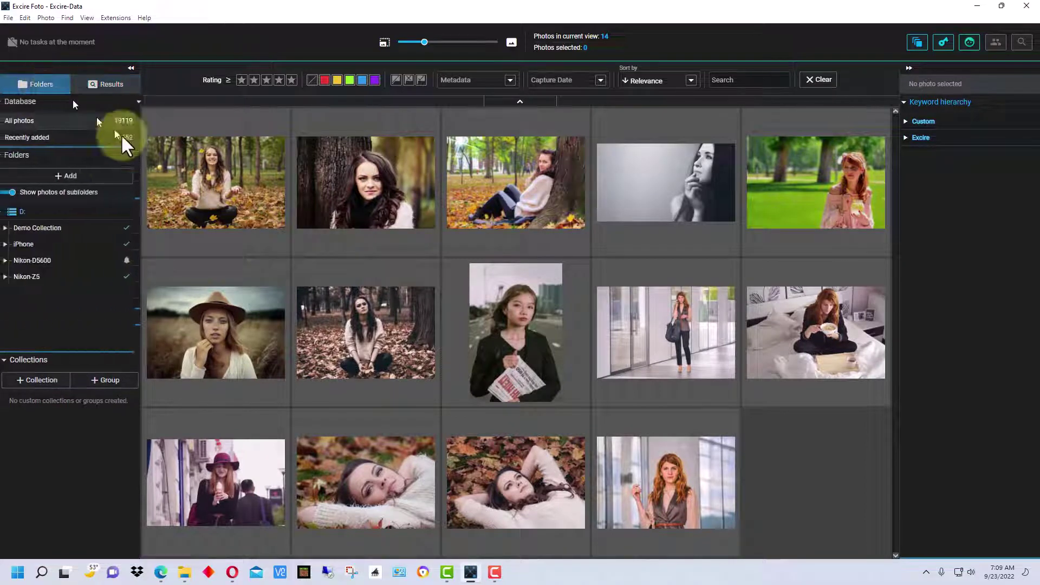
pyautogui.click(70, 232)
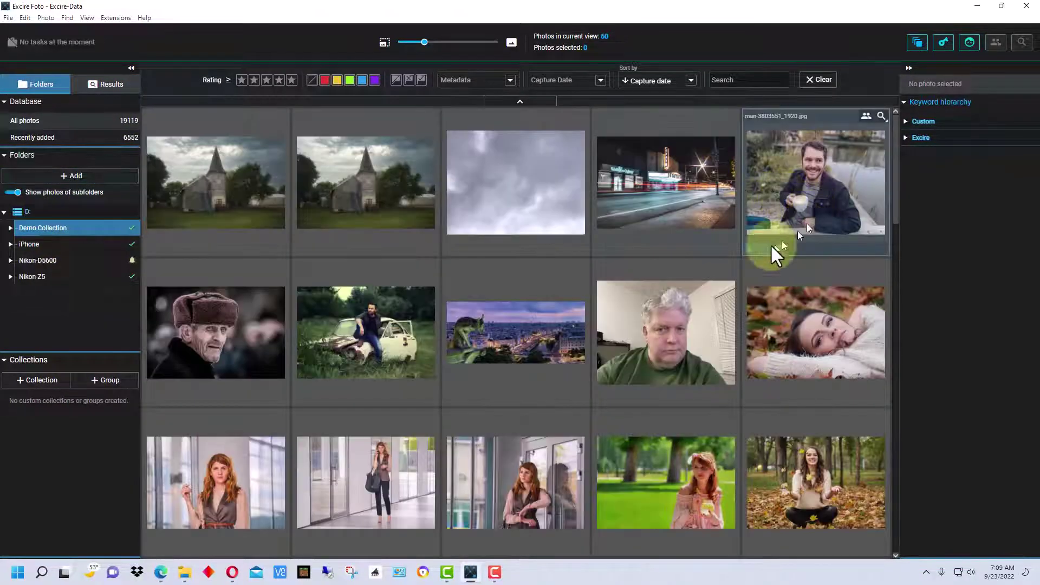
pyautogui.scroll(-2, 772, 246)
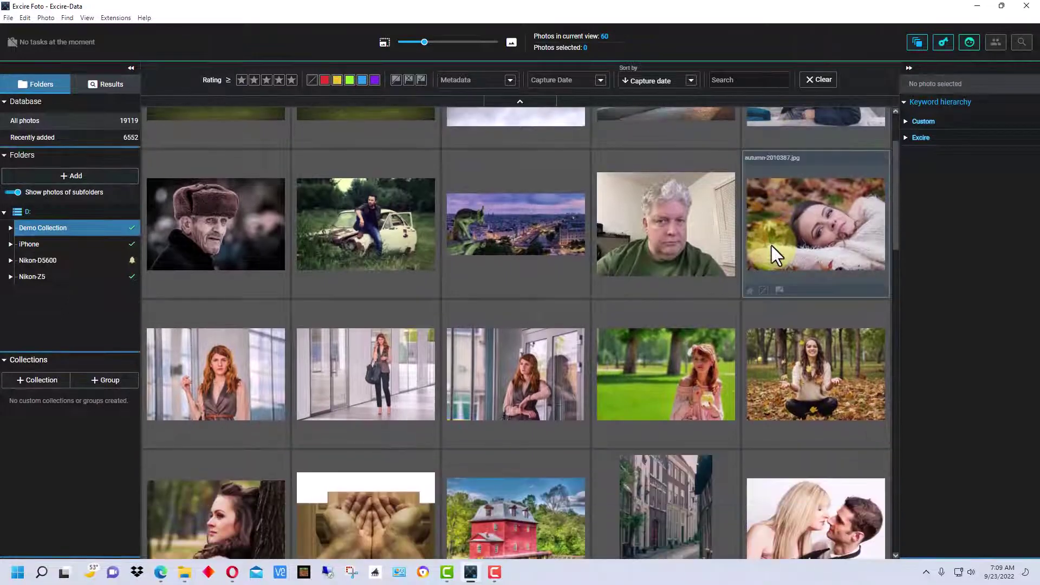
pyautogui.click(856, 215)
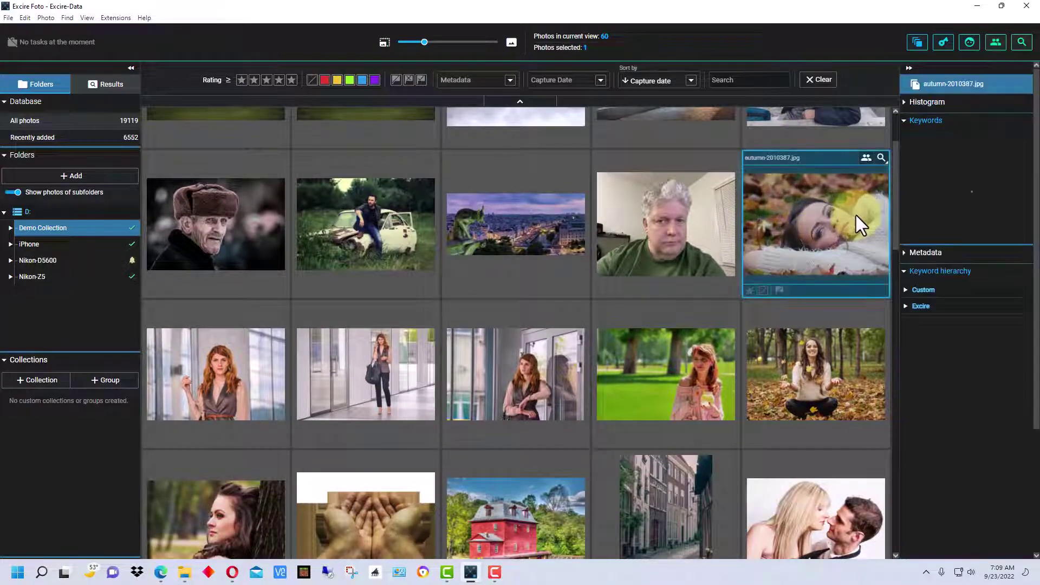
pyautogui.click(995, 42)
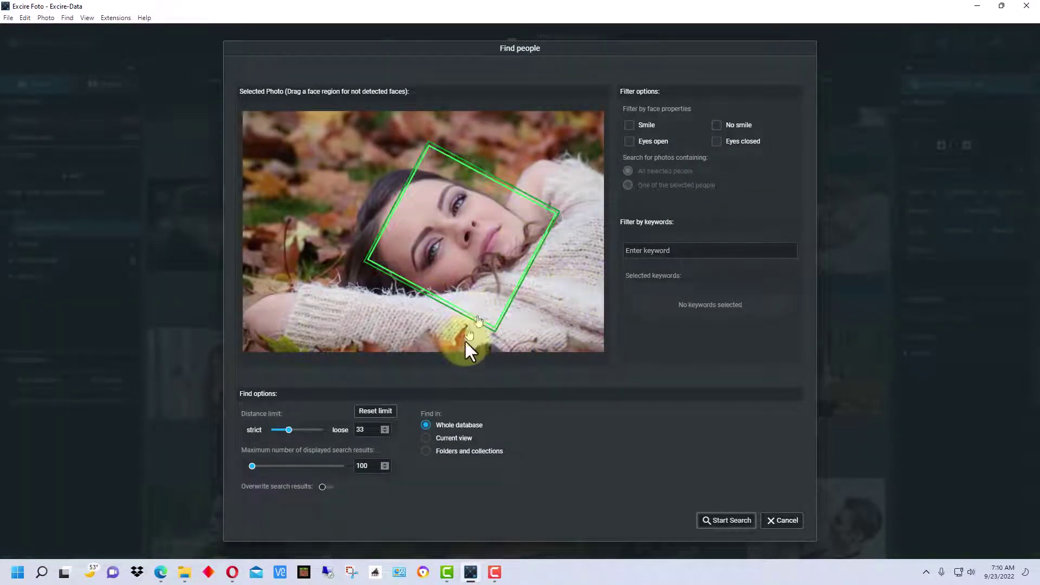
pyautogui.click(713, 522)
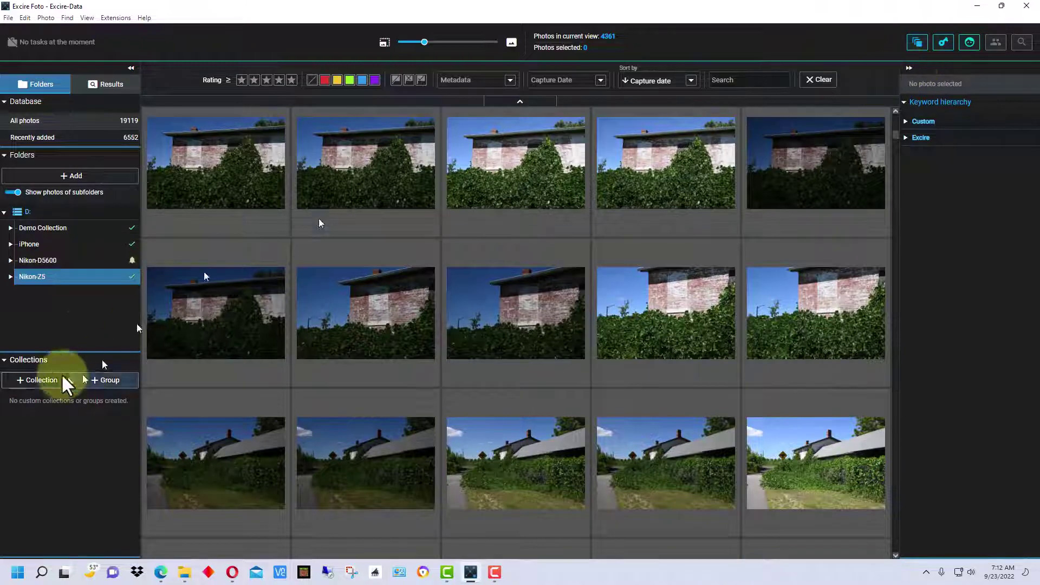
# Run a near-duplicate search on the current view at very strict similarity, finding 3 duplicates.
pyautogui.click(918, 39)
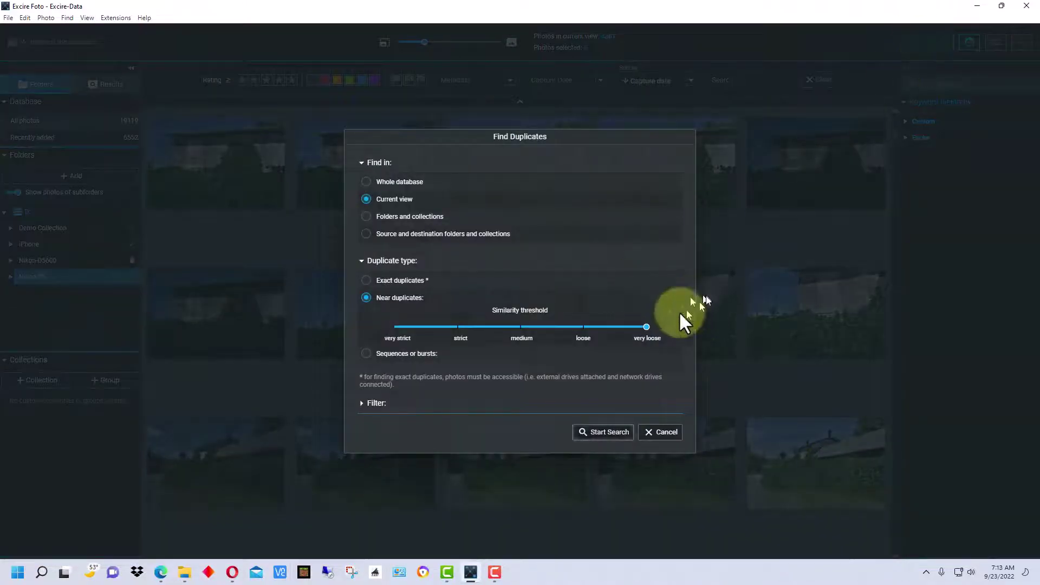
pyautogui.moveTo(645, 328); pyautogui.dragTo(376, 346)
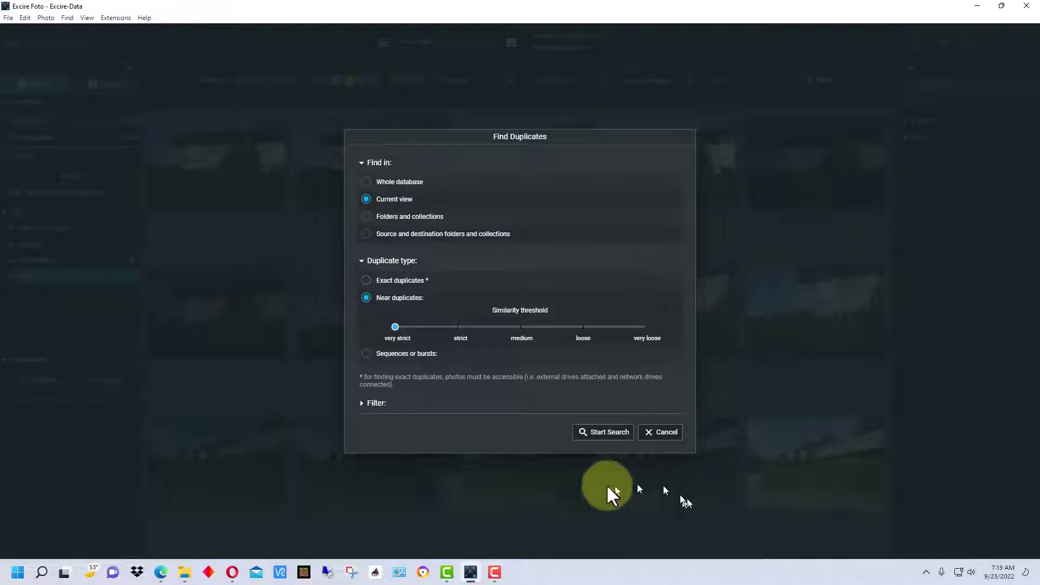
pyautogui.click(594, 434)
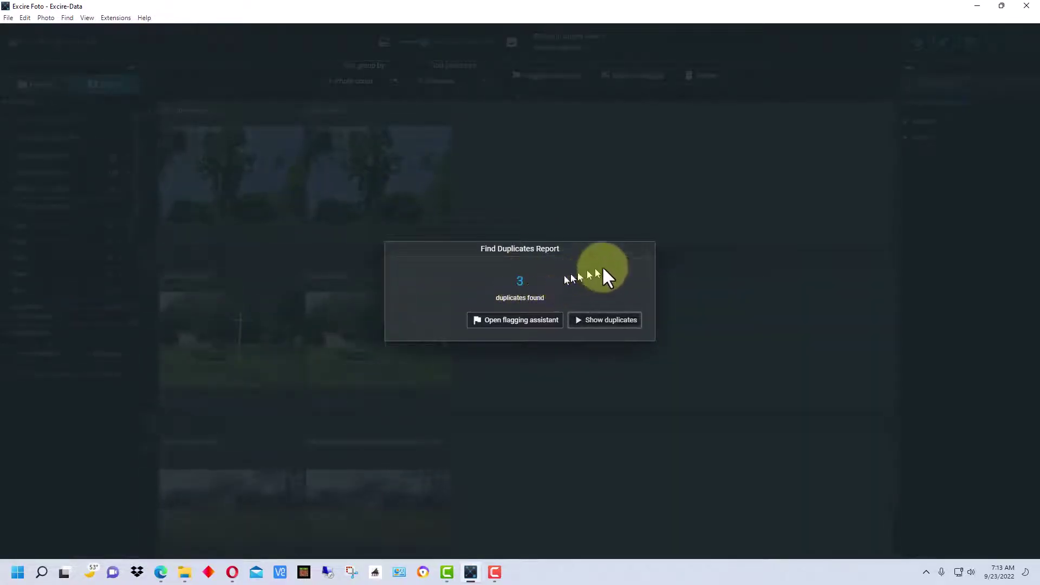
# Look over the three duplicate photo pairs, then bring up Find by Keyword.
pyautogui.click(609, 320)
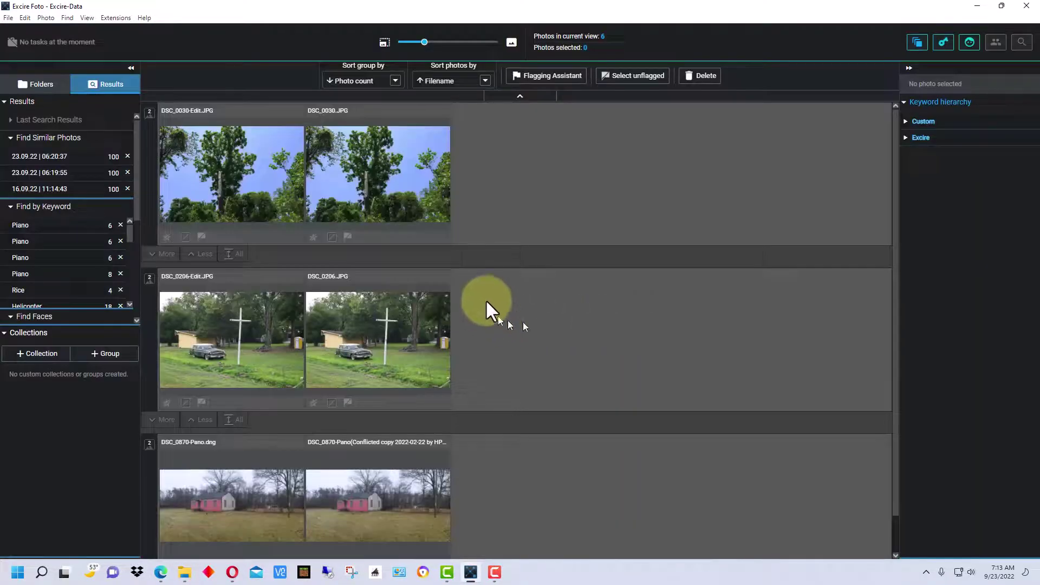
pyautogui.scroll(-1, 362, 347)
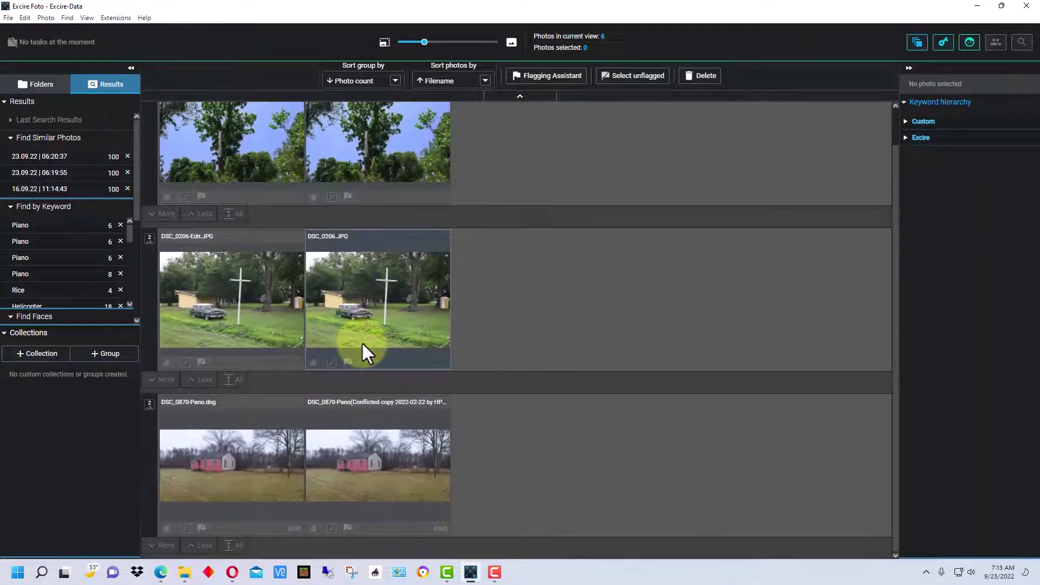
pyautogui.scroll(1, 362, 346)
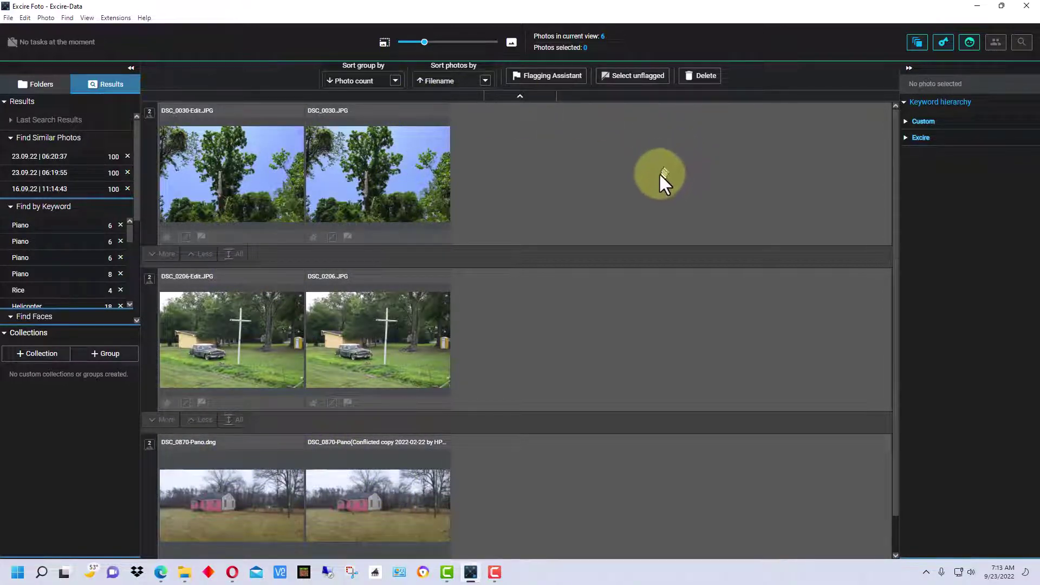
pyautogui.click(944, 42)
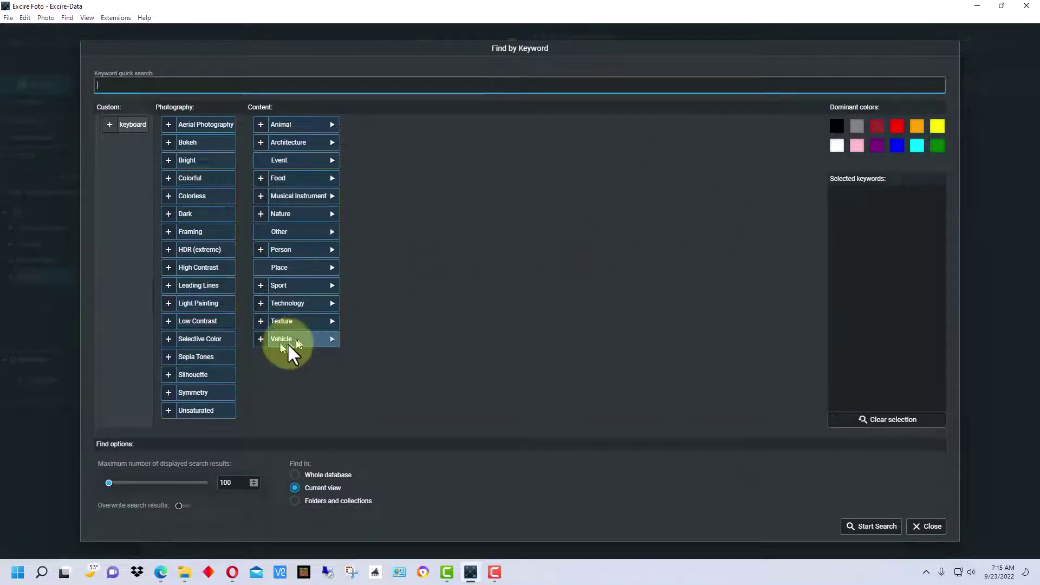
# Search for the Vehicle > Helicopter keyword and browse the 18 matching photos.
pyautogui.click(323, 338)
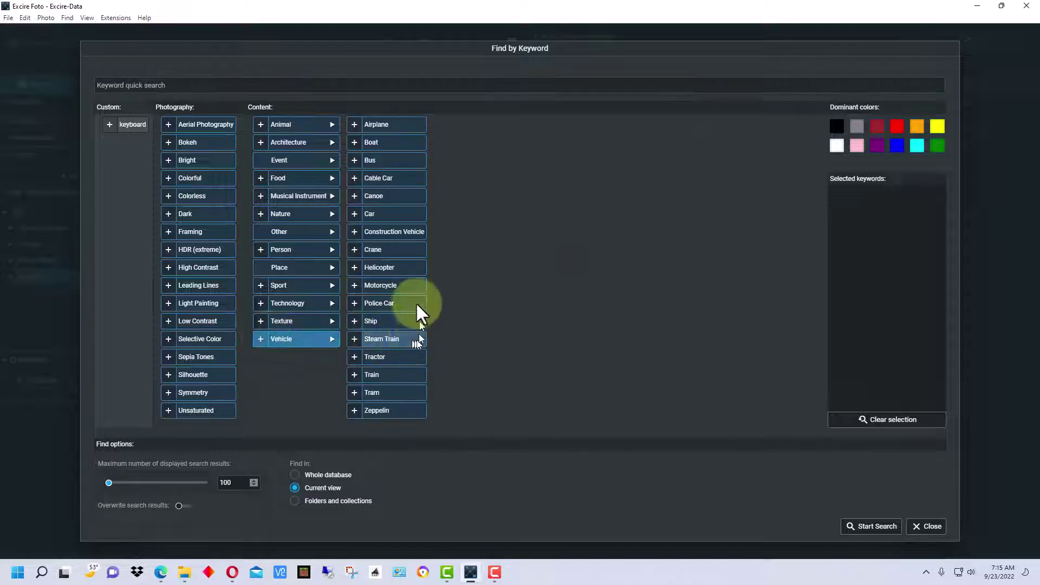
pyautogui.click(361, 268)
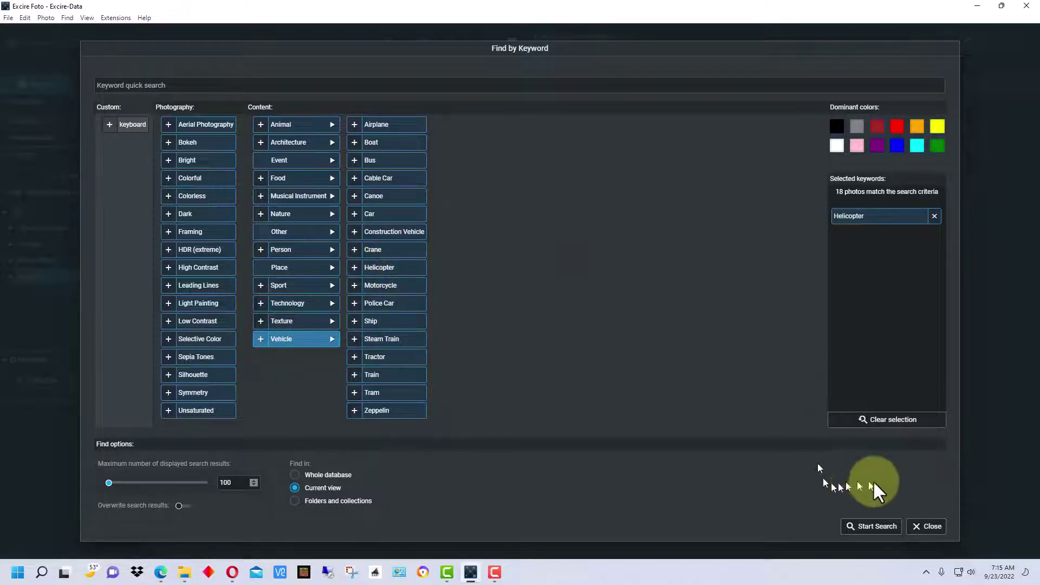
pyautogui.click(873, 524)
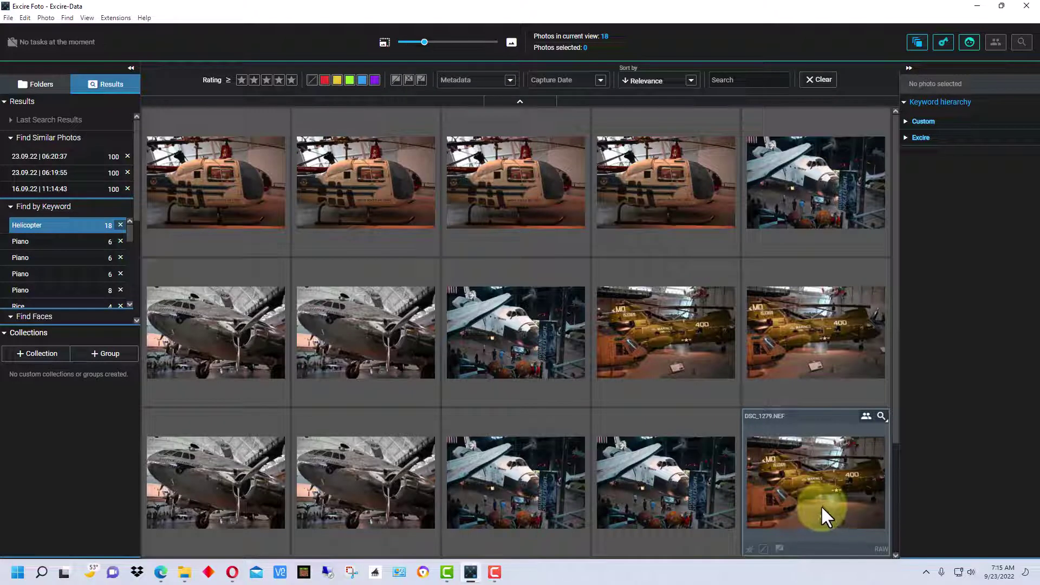
pyautogui.scroll(-2, 799, 483)
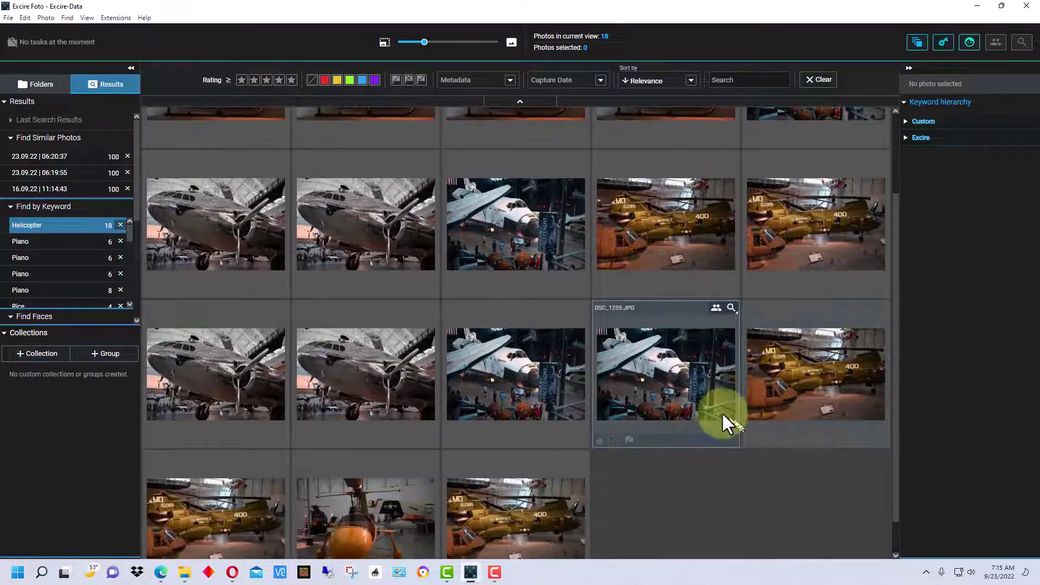
pyautogui.scroll(-1, 722, 412)
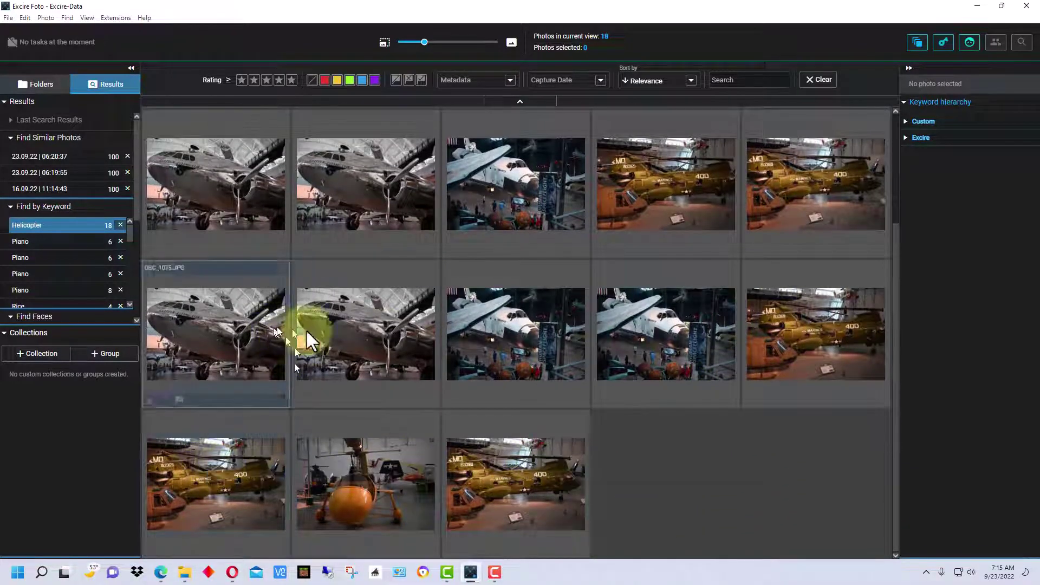
pyautogui.scroll(2, 379, 217)
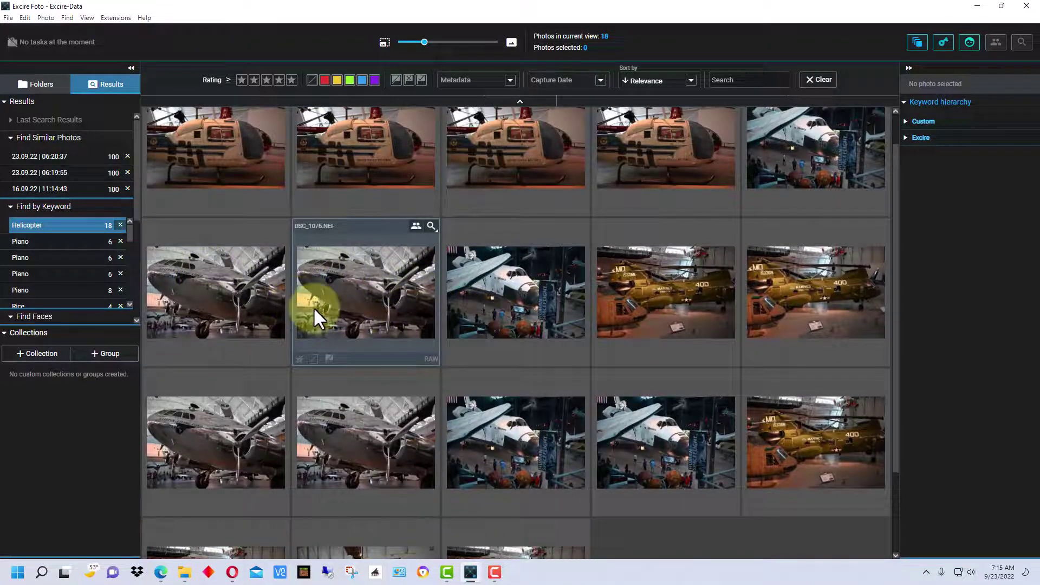
# Remove the wrong Helicopter keyword from the airplane photo DSC_1076.NEF.
pyautogui.doubleClick(385, 278)
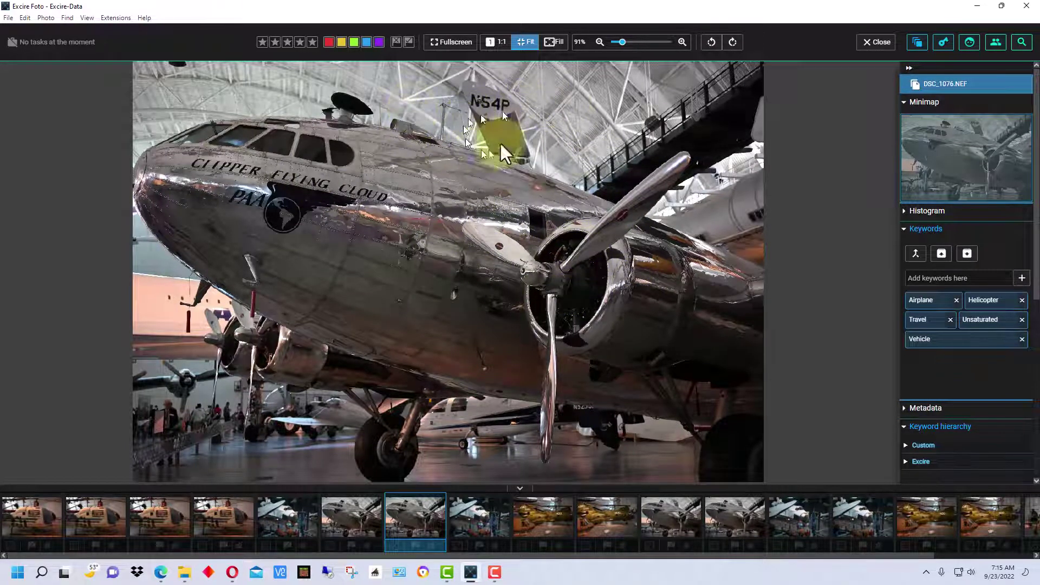
pyautogui.click(873, 41)
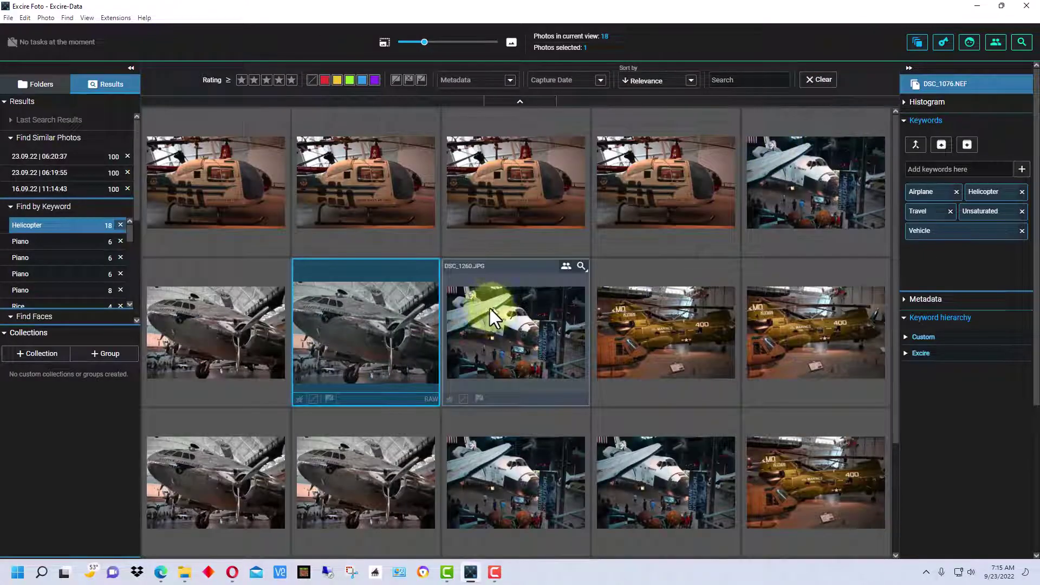
pyautogui.doubleClick(405, 313)
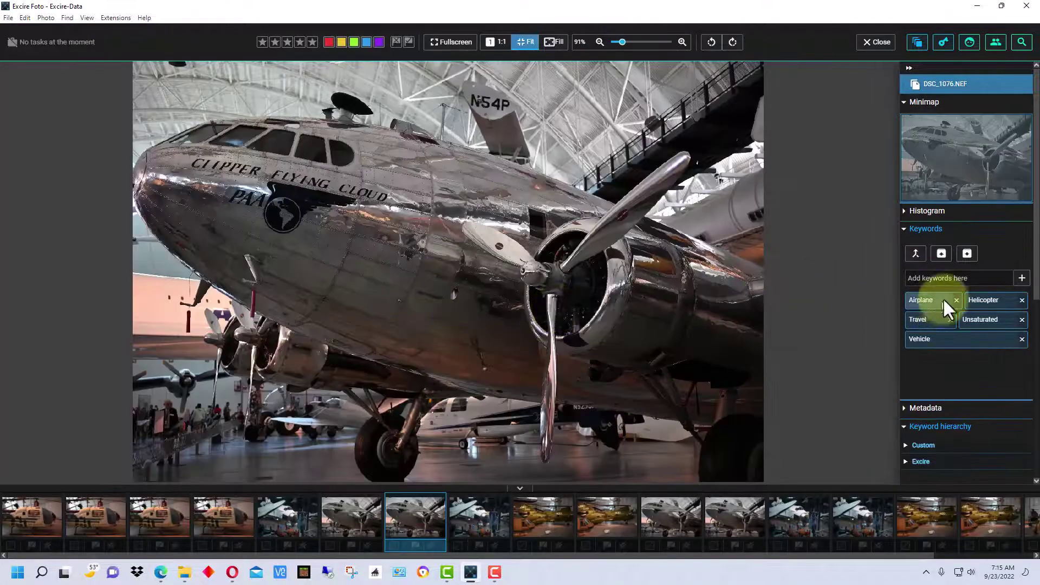
pyautogui.click(1022, 300)
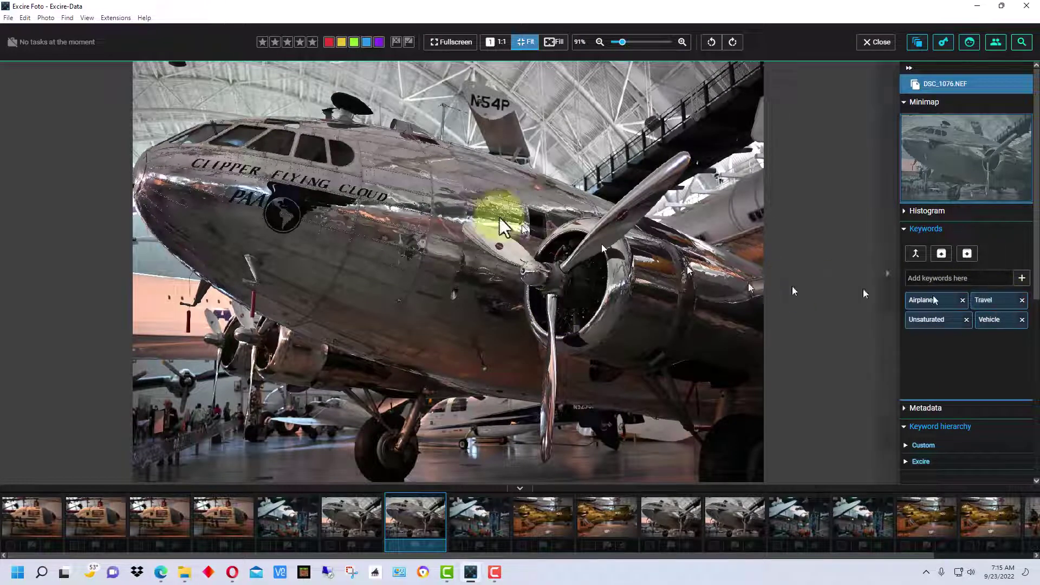
pyautogui.click(872, 43)
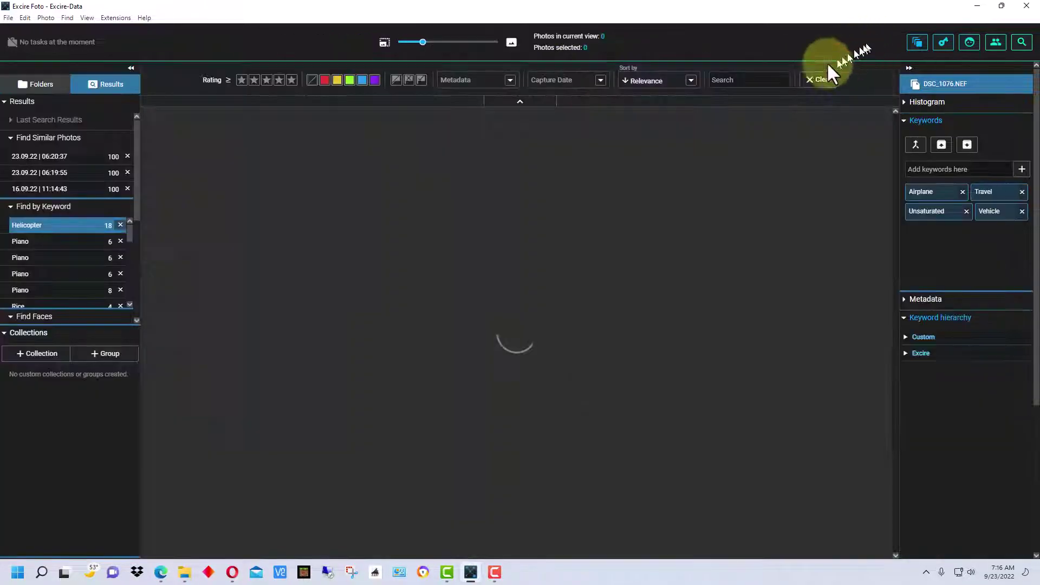
# Remove the Helicopter keyword from DSC_1076.JPG as well.
pyautogui.doubleClick(263, 311)
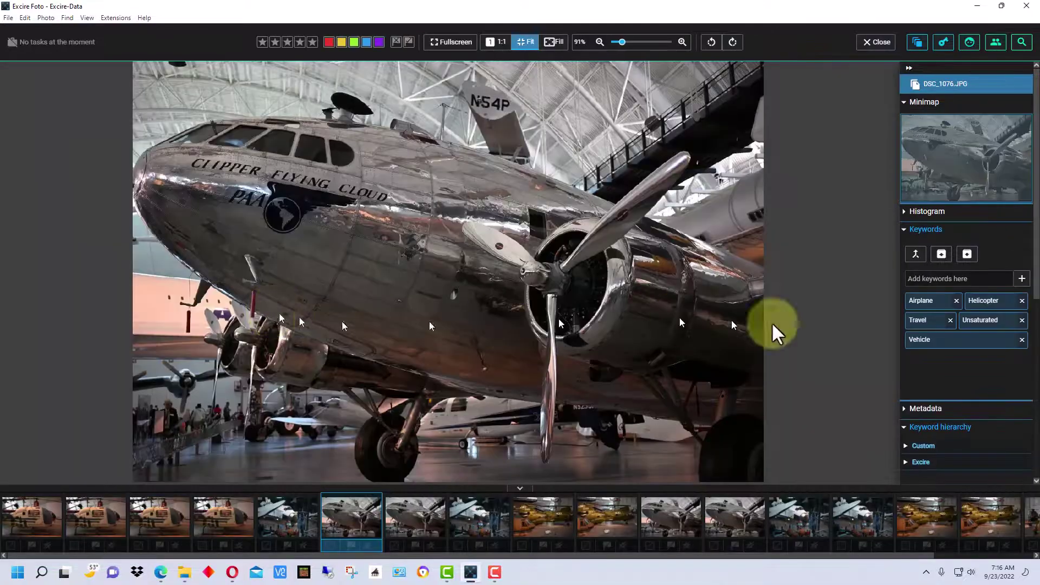
pyautogui.click(1022, 302)
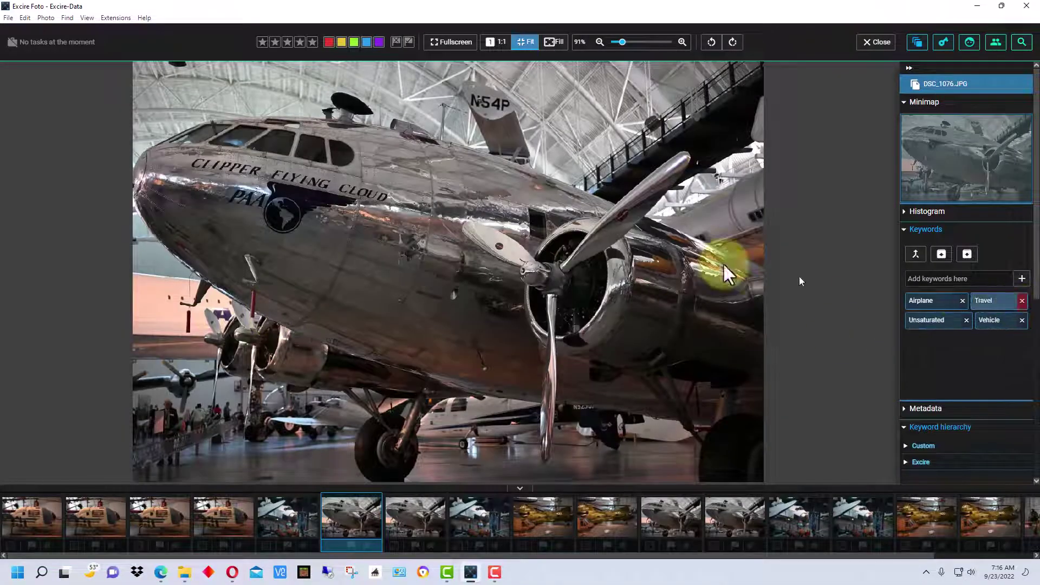
pyautogui.click(878, 38)
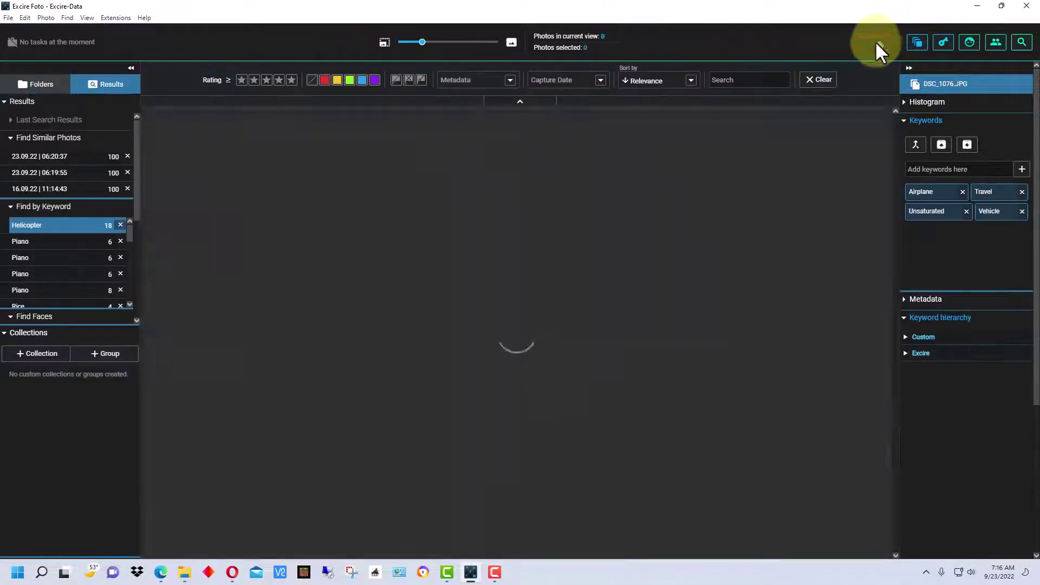